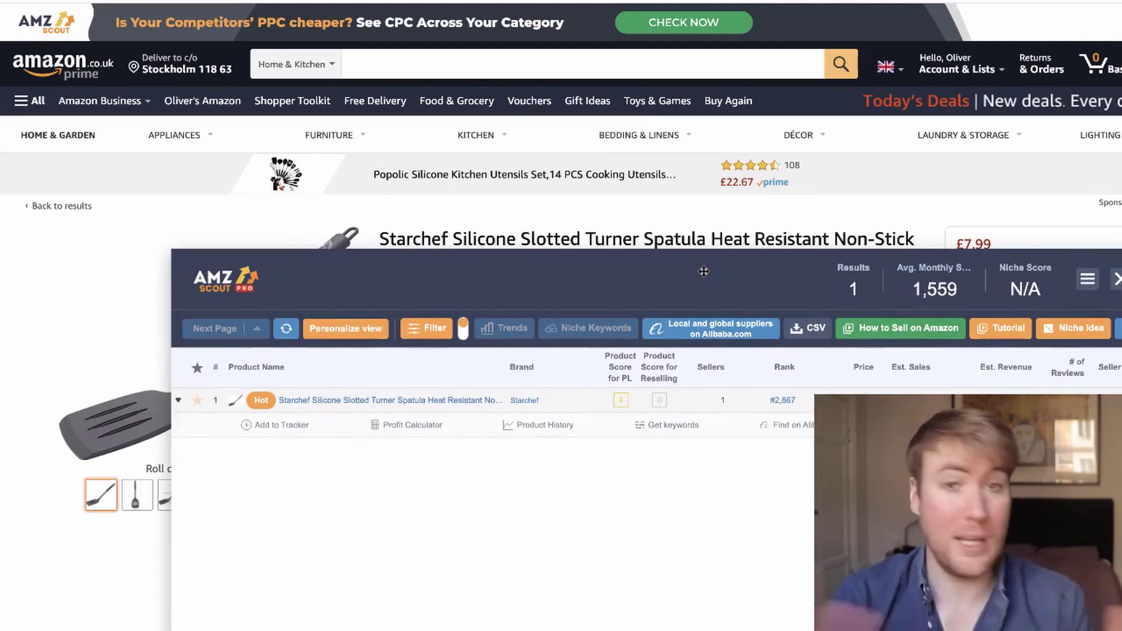
Step: Drag the AMZScout PRO panel lower to uncover the spatula's title and price
left_click_drag(701, 271, 703, 420)
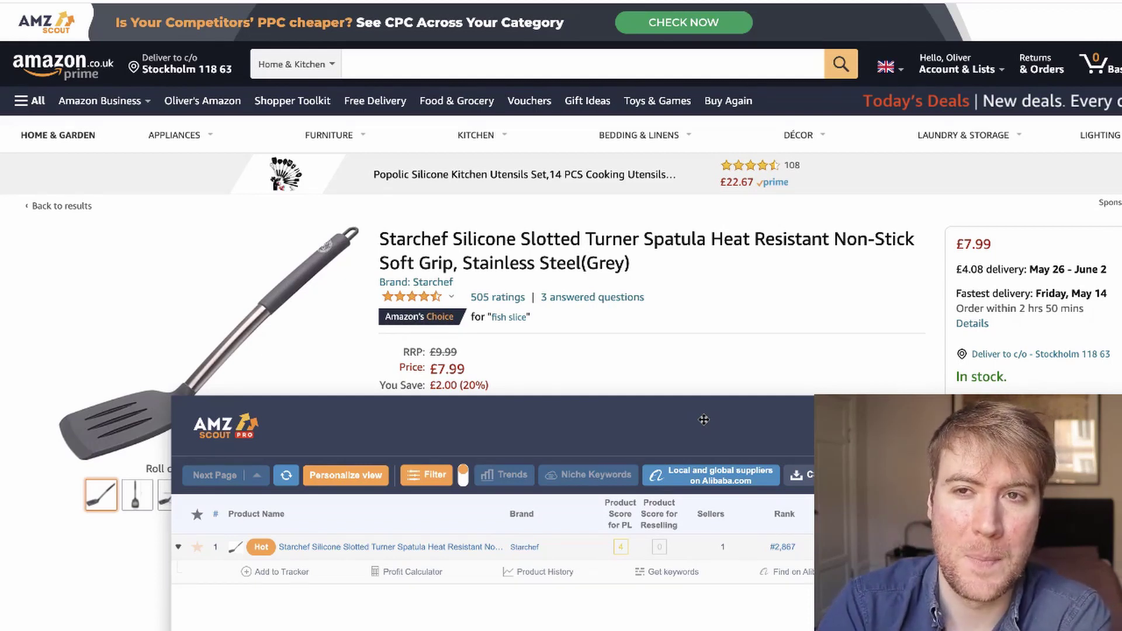
left_click_drag(704, 420, 727, 484)
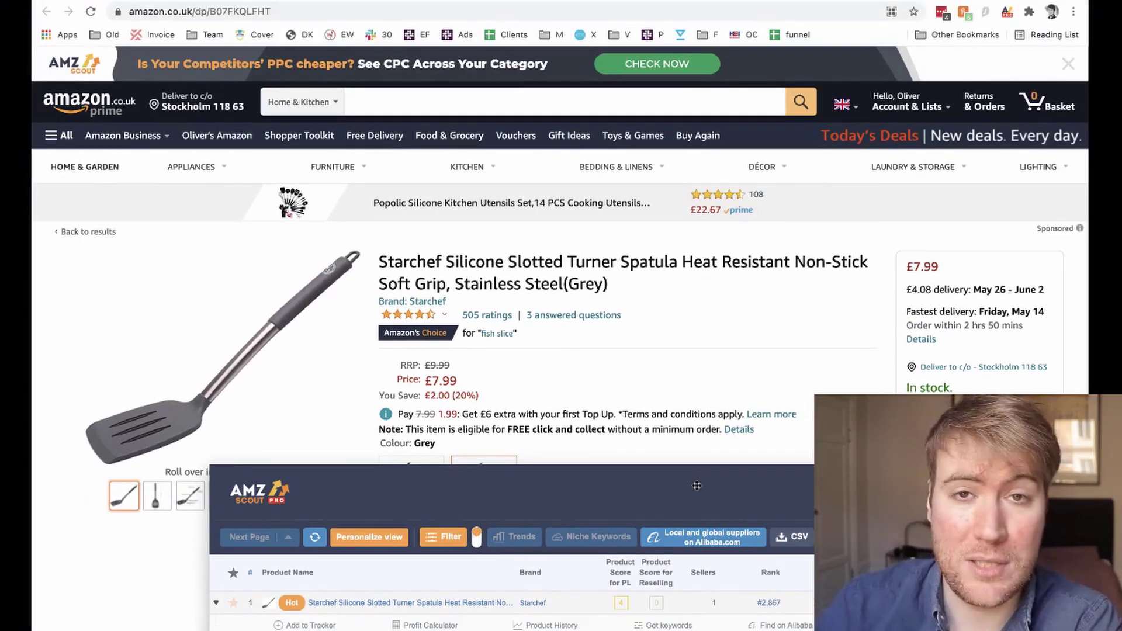
Step: Move the AMZScout panel back up and select the ASIN at the end of the URL
left_click_drag(696, 485, 686, 415)
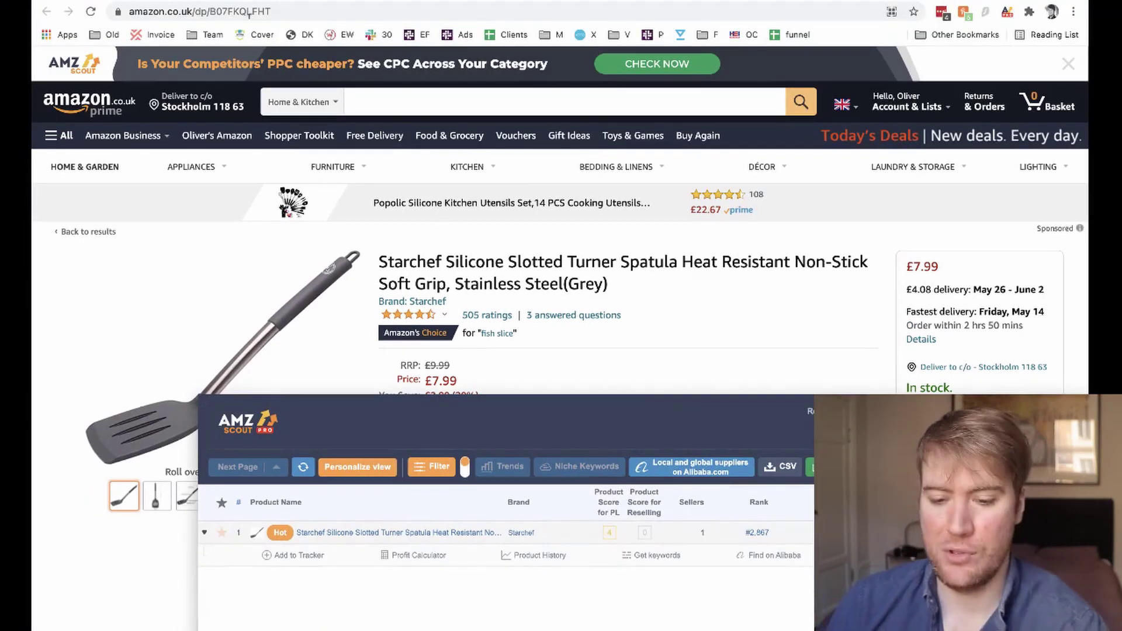
left_click(216, 11)
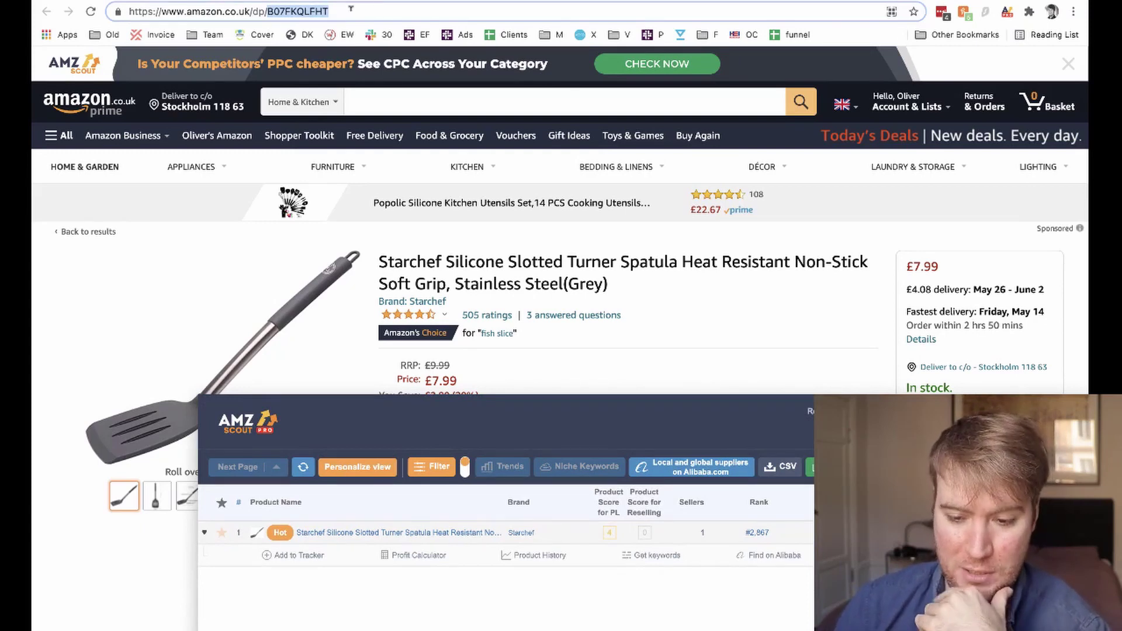
left_click(350, 8)
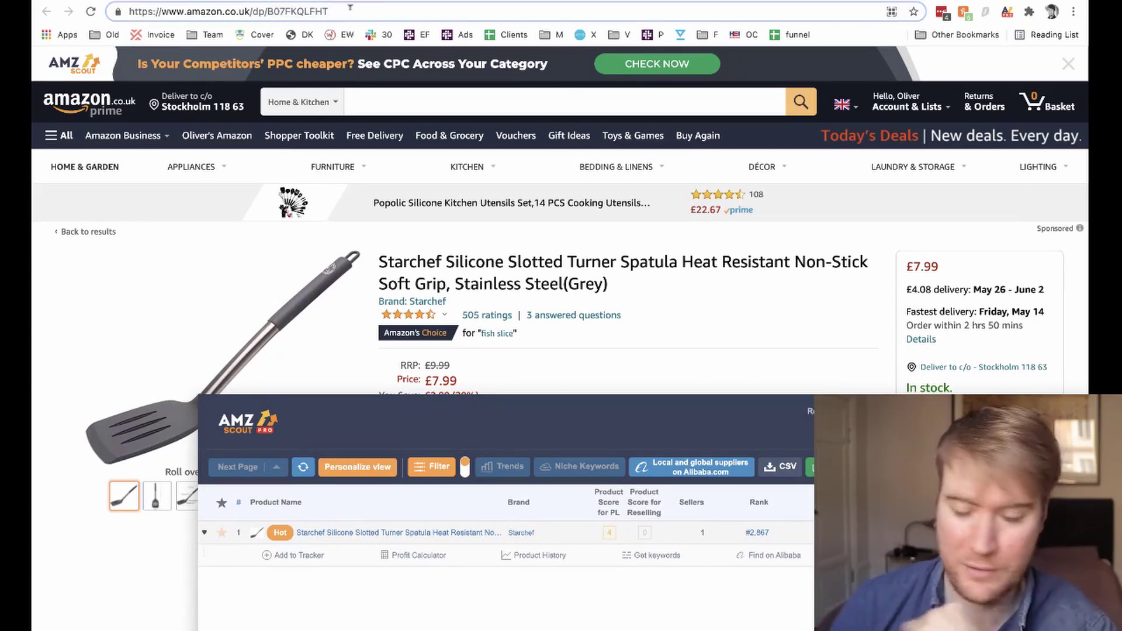
left_click_drag(268, 11, 403, 10)
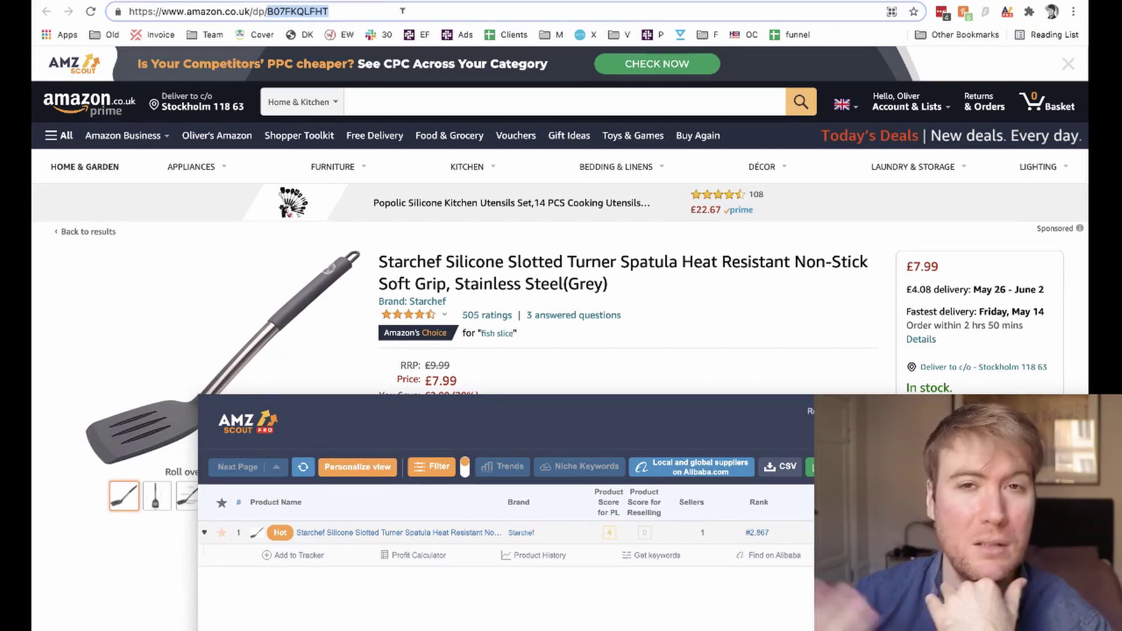
Step: Scroll to Additional Information and highlight the ASIN B07FKQLFHT there
scroll(384, 253, "down", 10)
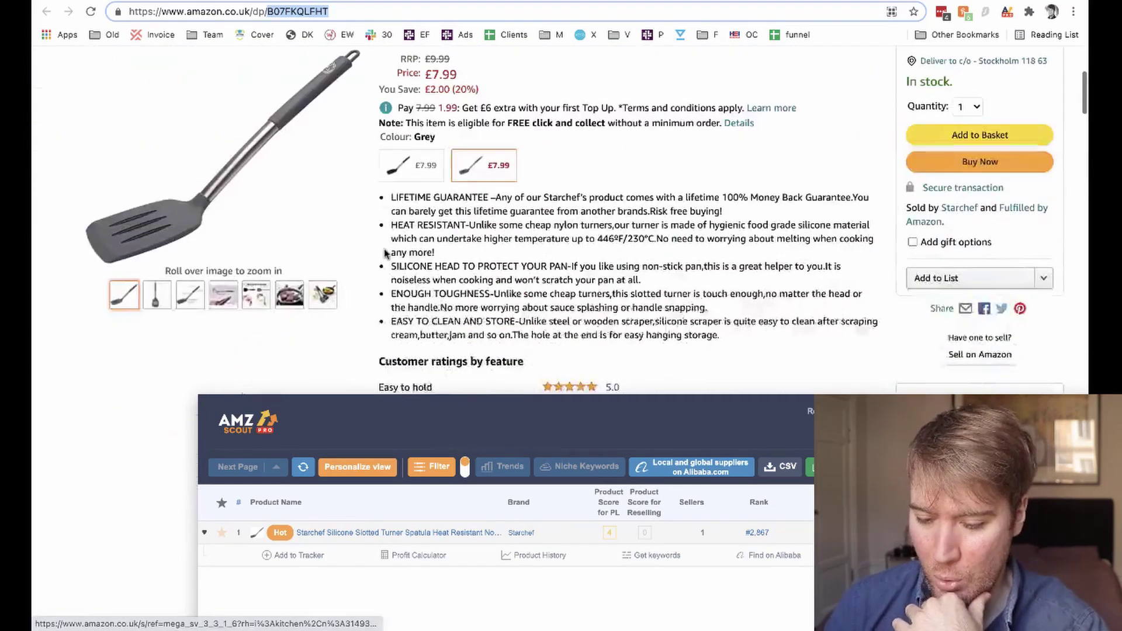
scroll(384, 253, "down", 15)
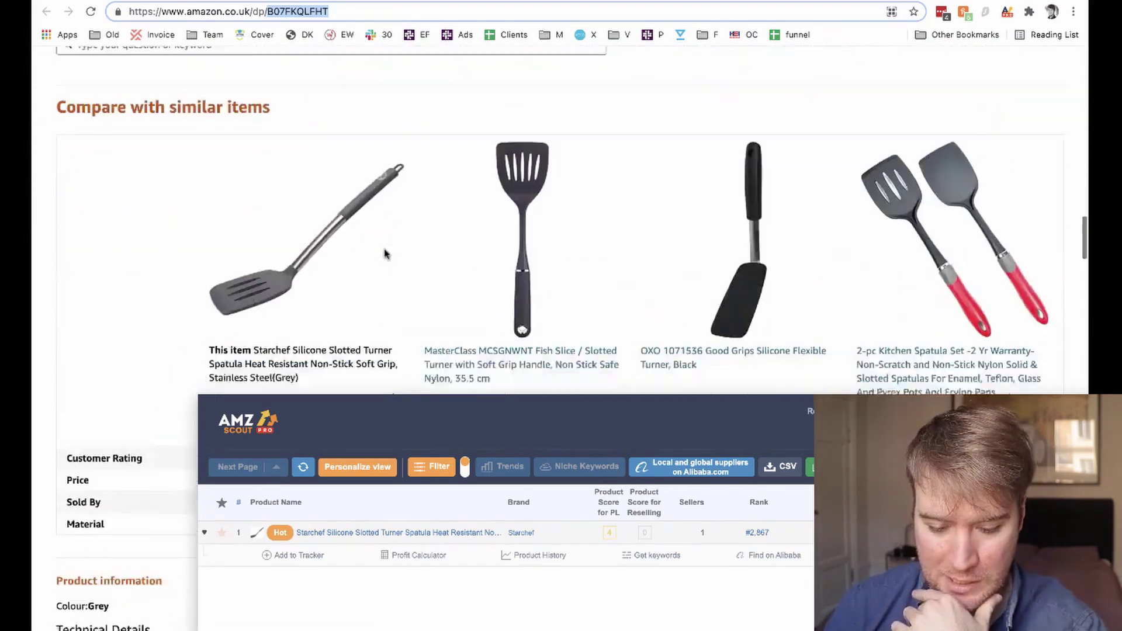
scroll(279, 167, "up", 1)
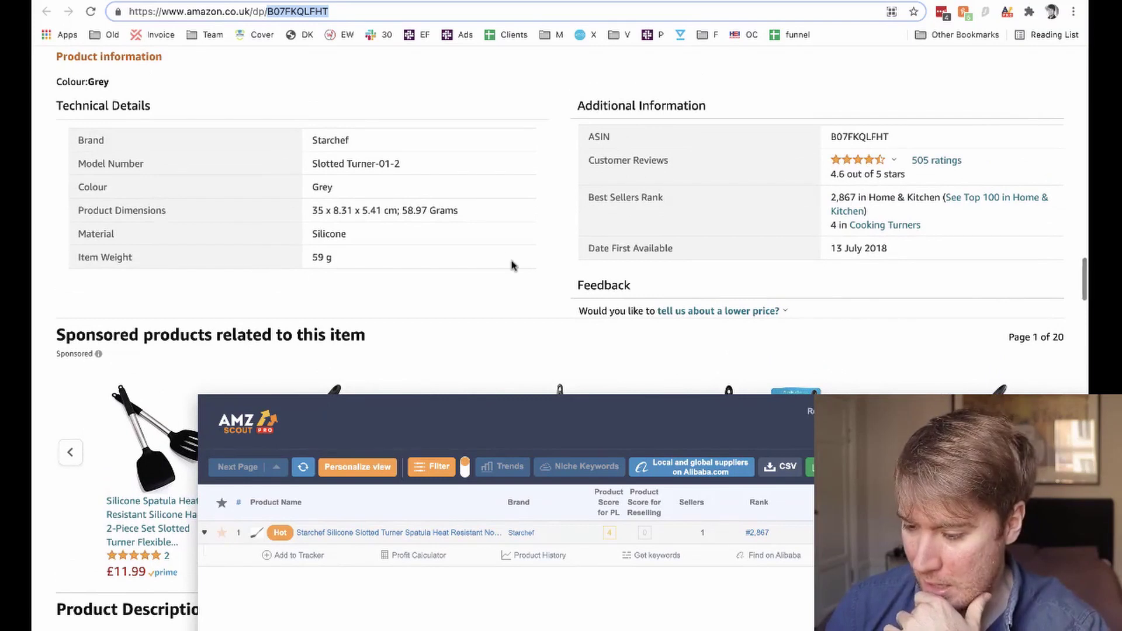
left_click_drag(576, 105, 735, 108)
scroll(736, 110, "down", 8)
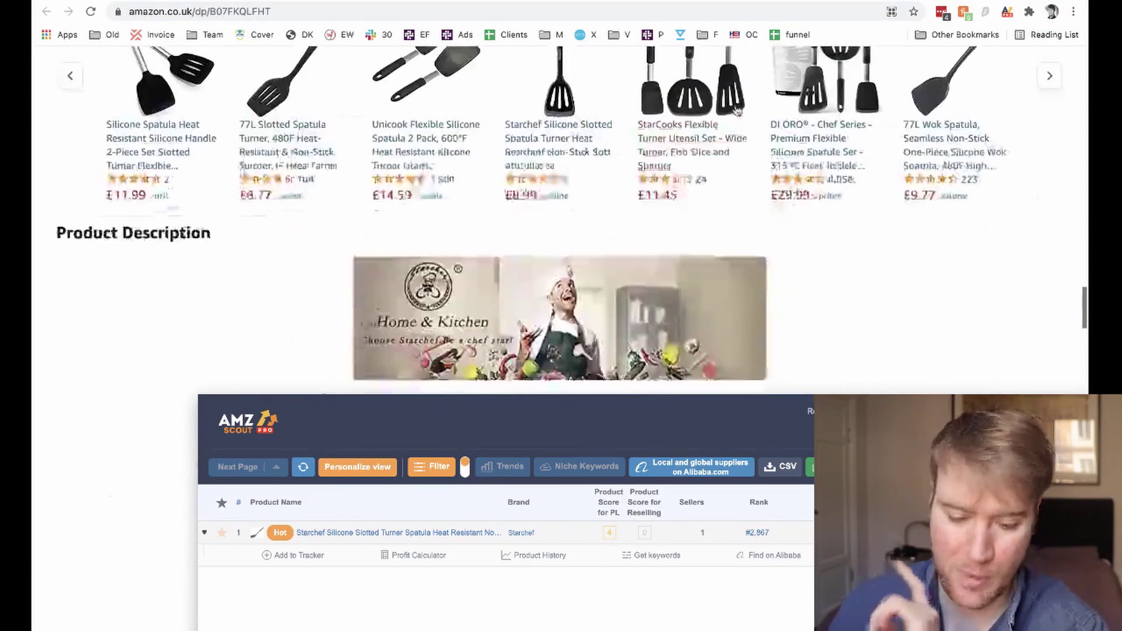
scroll(736, 111, "up", 9)
left_click_drag(592, 111, 739, 121)
Step: Copy ASIN B07FKQLFHT into the Reverse ASIN Lookup field and run the keyword search
left_click_drag(829, 140, 941, 145)
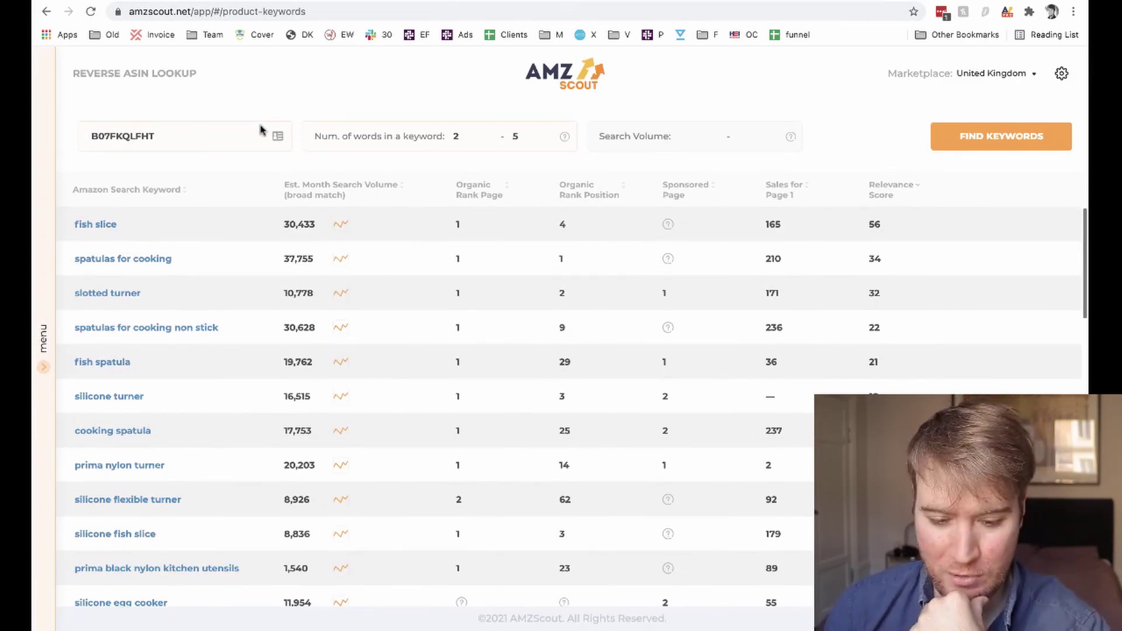
double_click(165, 135)
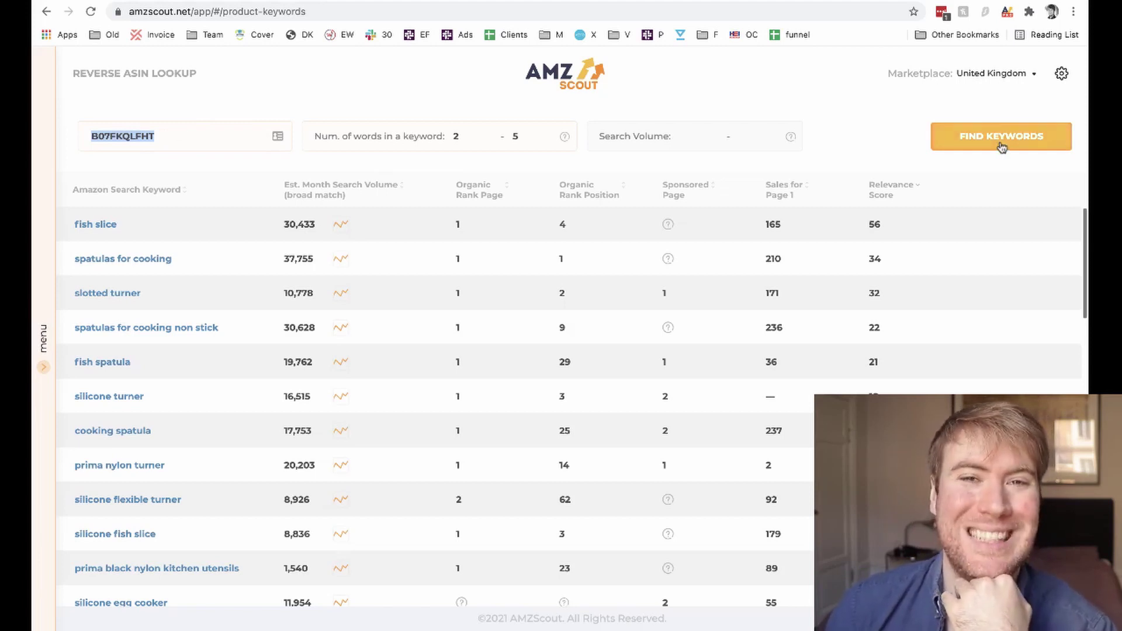
left_click(719, 105)
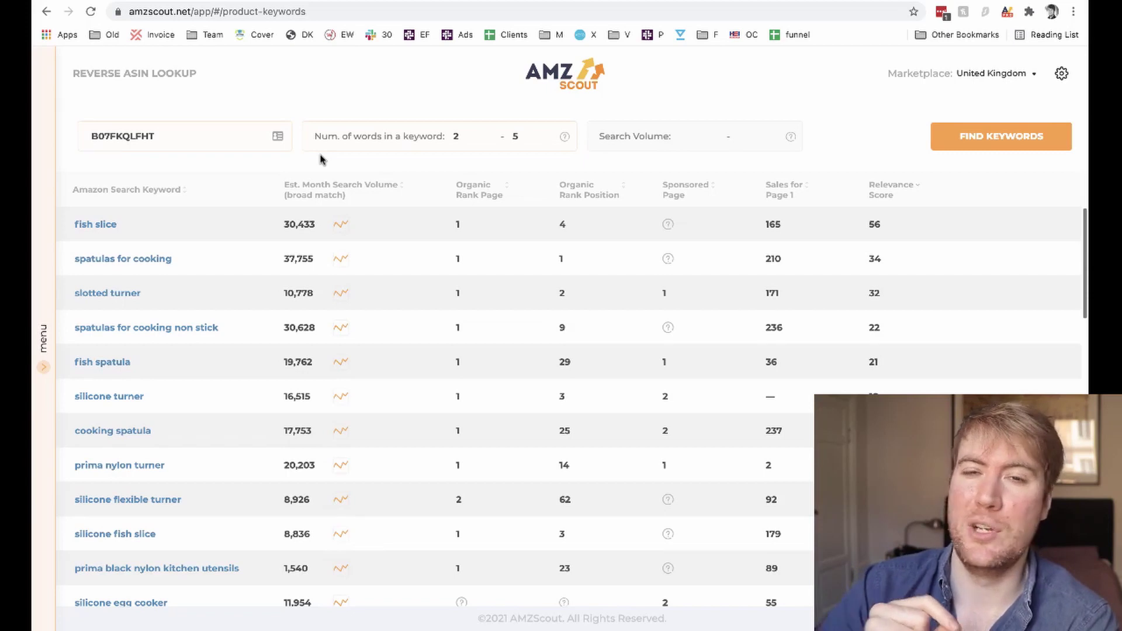
Step: Sort the keywords by Est. Month Search Volume, highest first
left_click(409, 194)
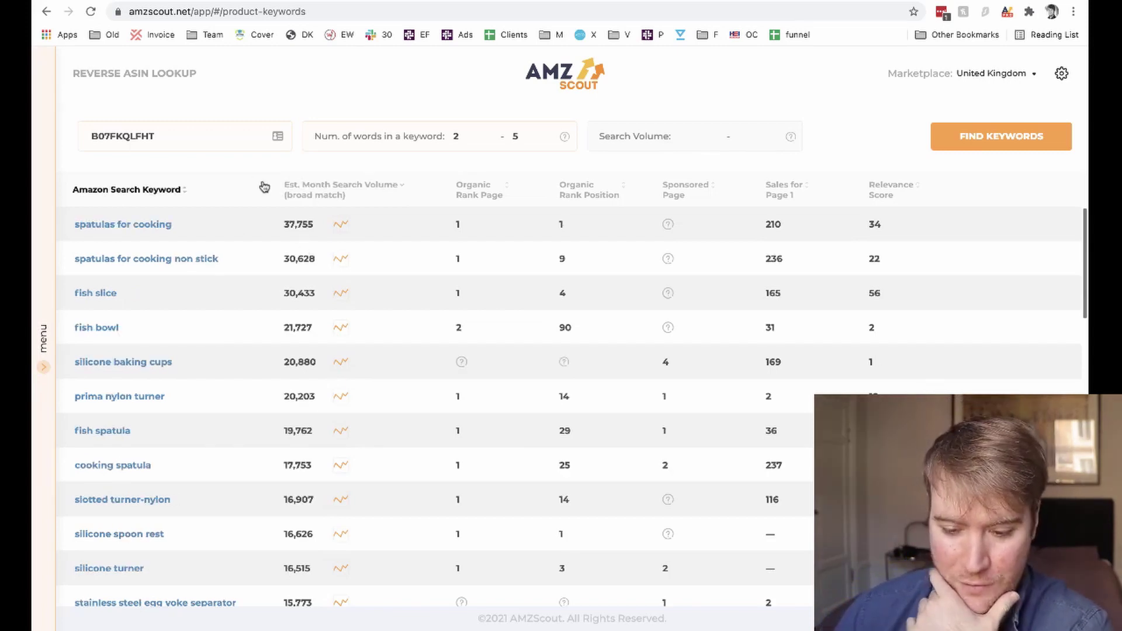
mouse_move(320, 197)
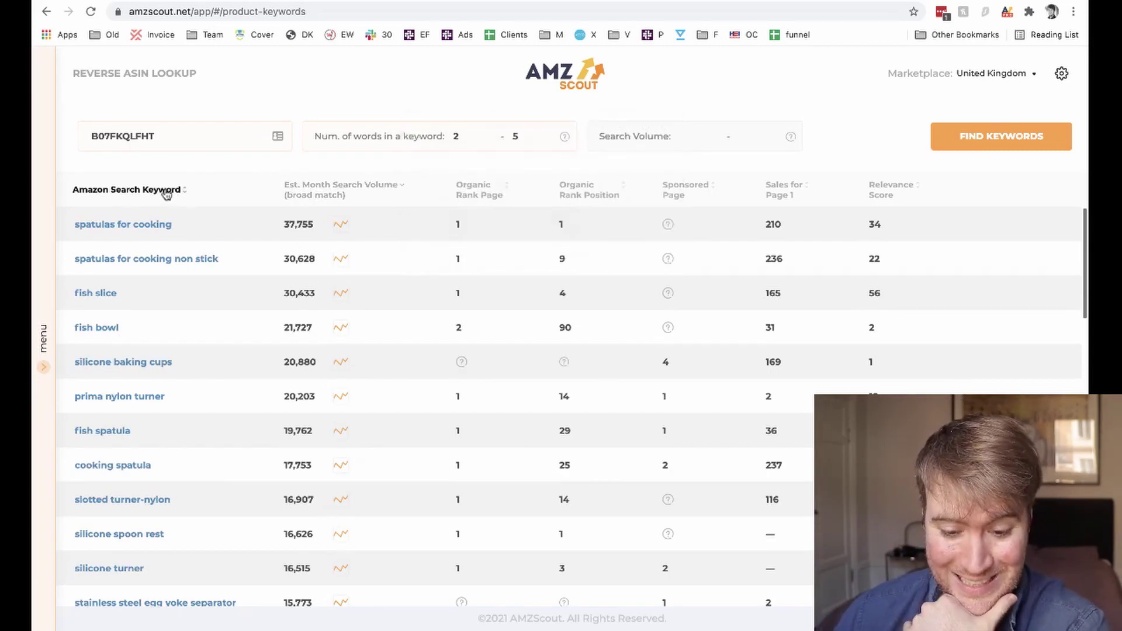
left_click(366, 190)
left_click(368, 191)
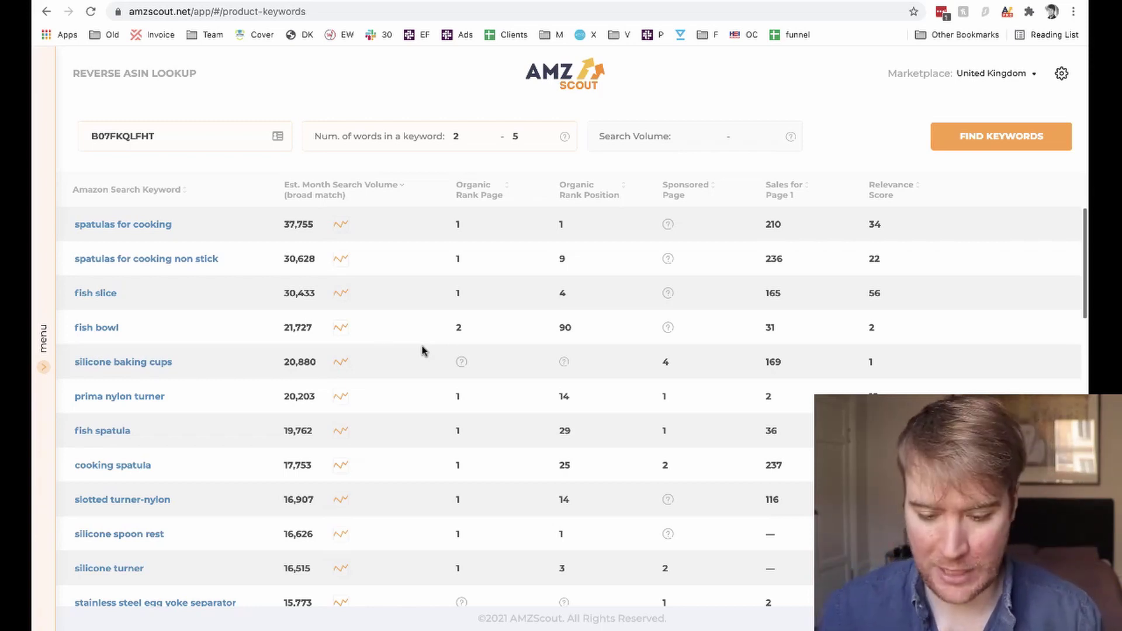
Step: Highlight the top keyword spatulas for cooking and its 37,755 volume, then view Organic Rank Page's explanation
left_click_drag(191, 221, 339, 226)
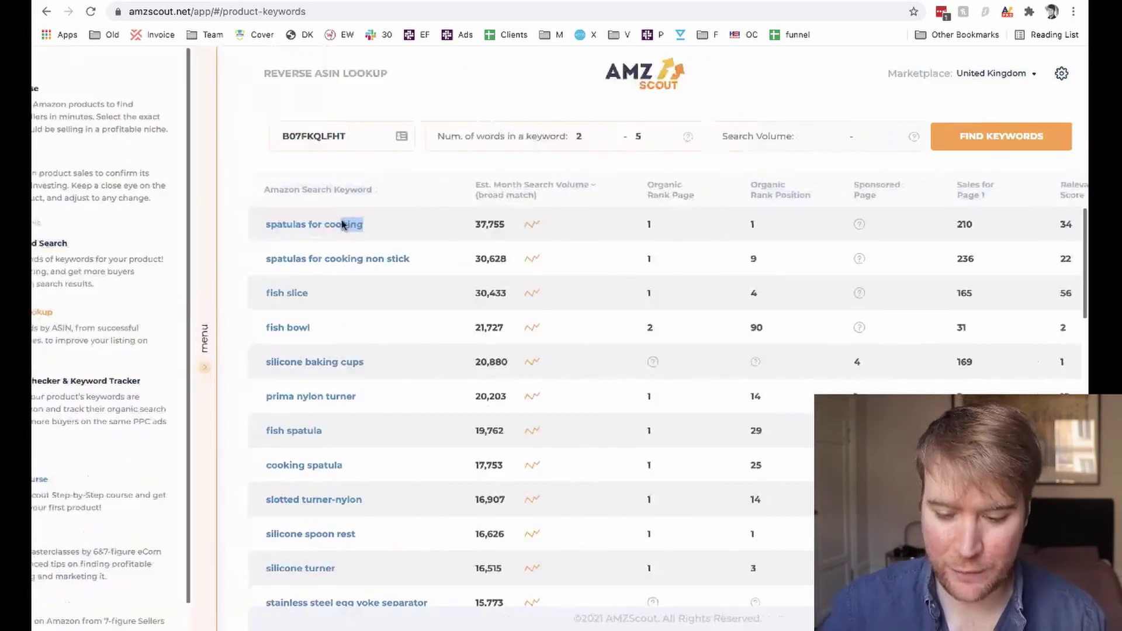
triple_click(94, 234)
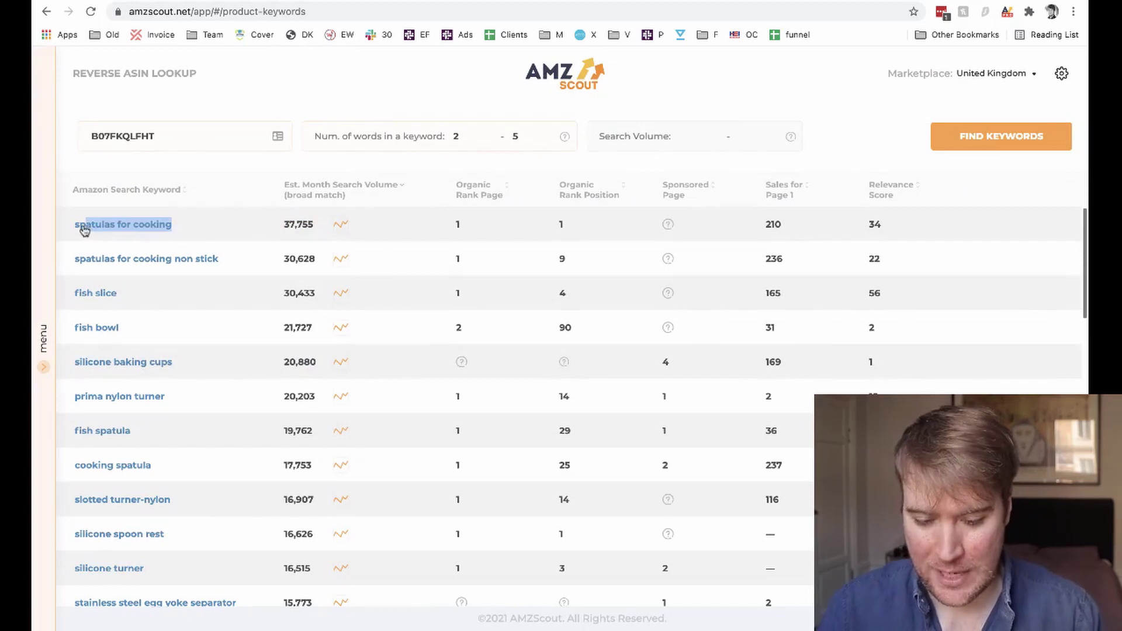
left_click(295, 223)
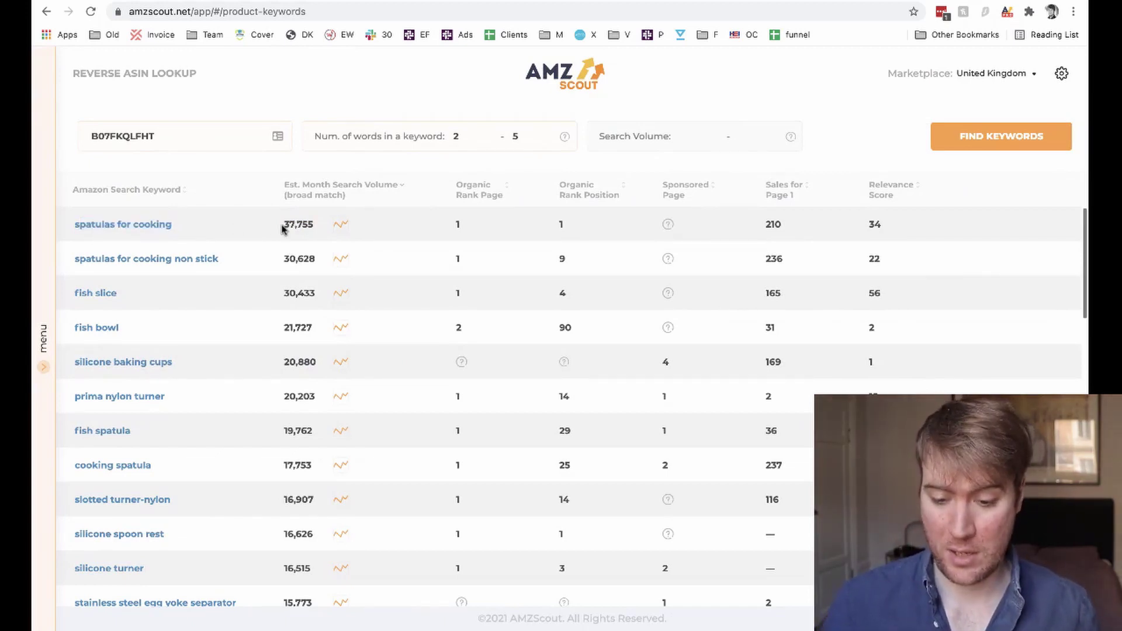
left_click_drag(284, 225, 314, 227)
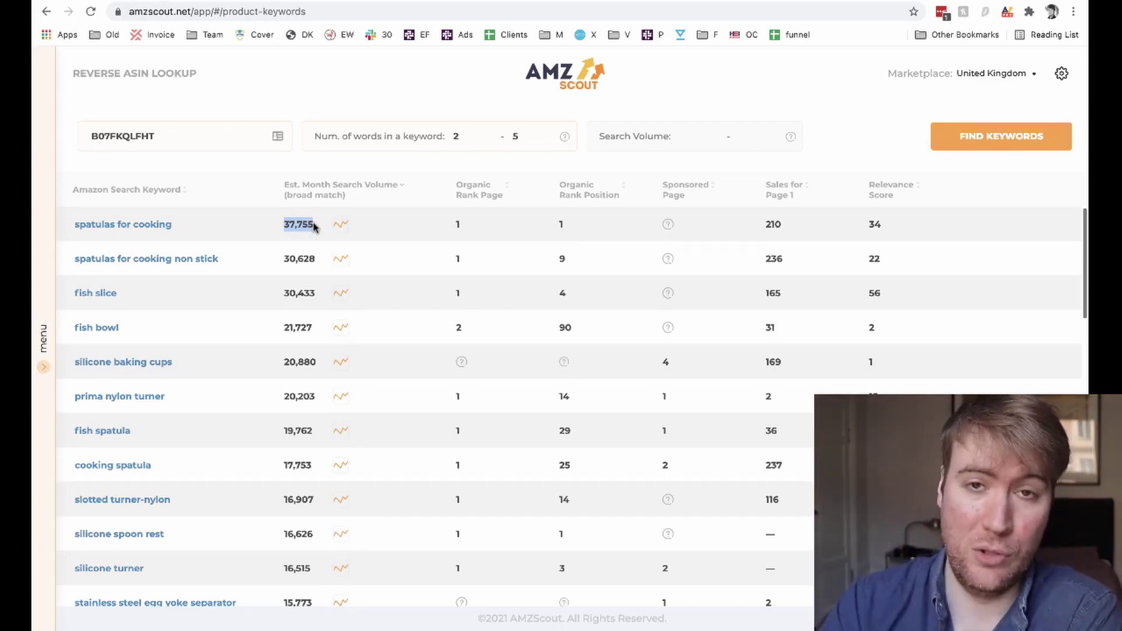
left_click(314, 227)
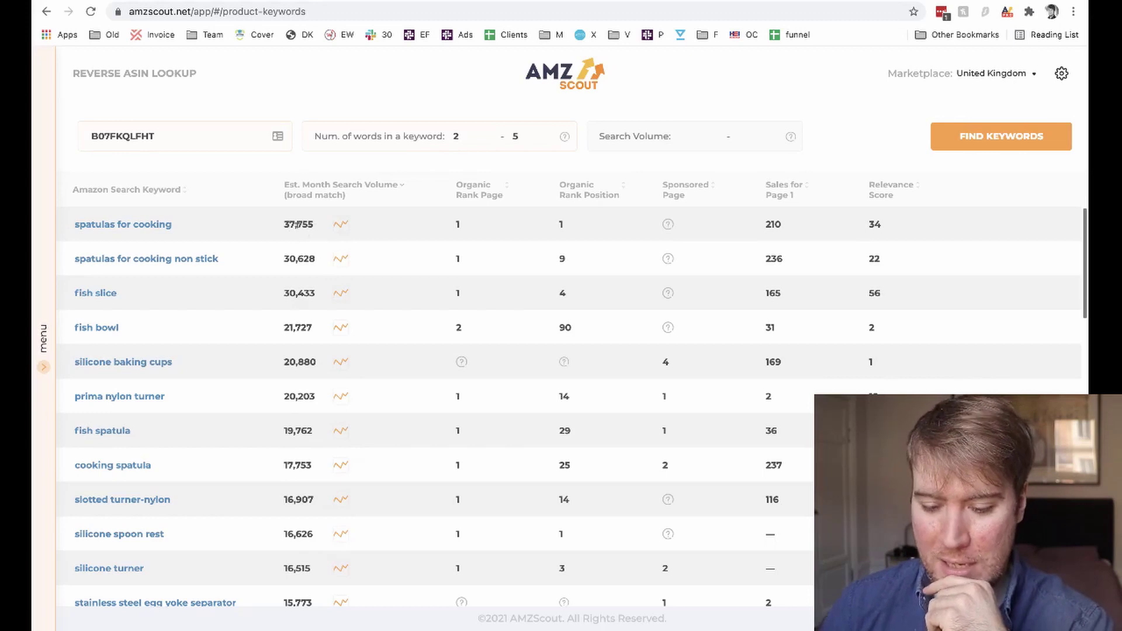
left_click_drag(291, 226, 352, 229)
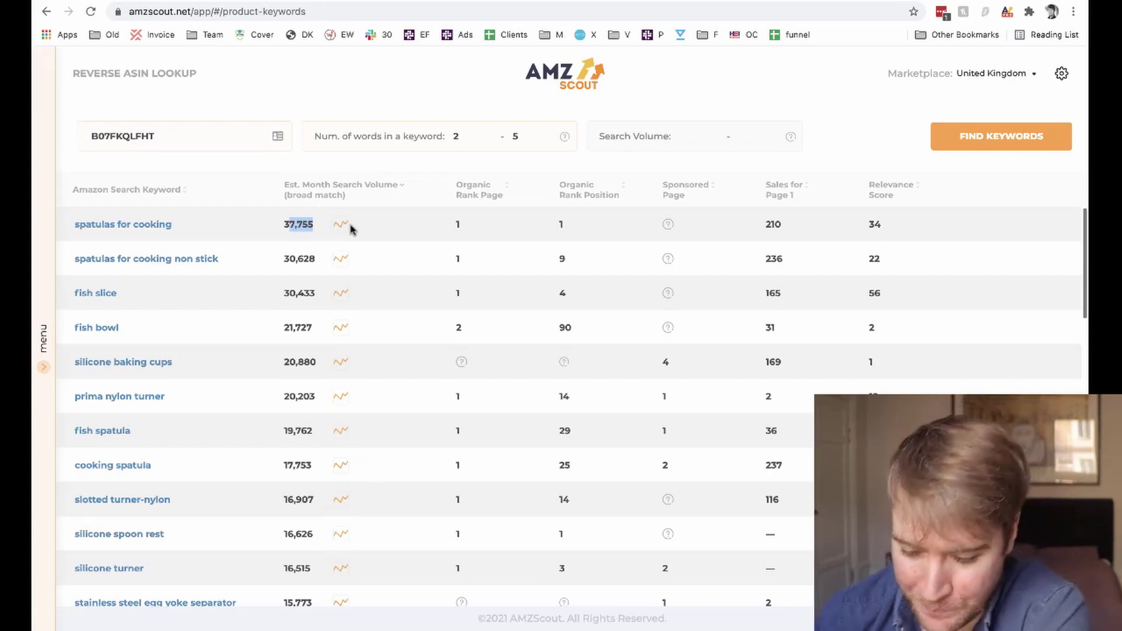
left_click(494, 201)
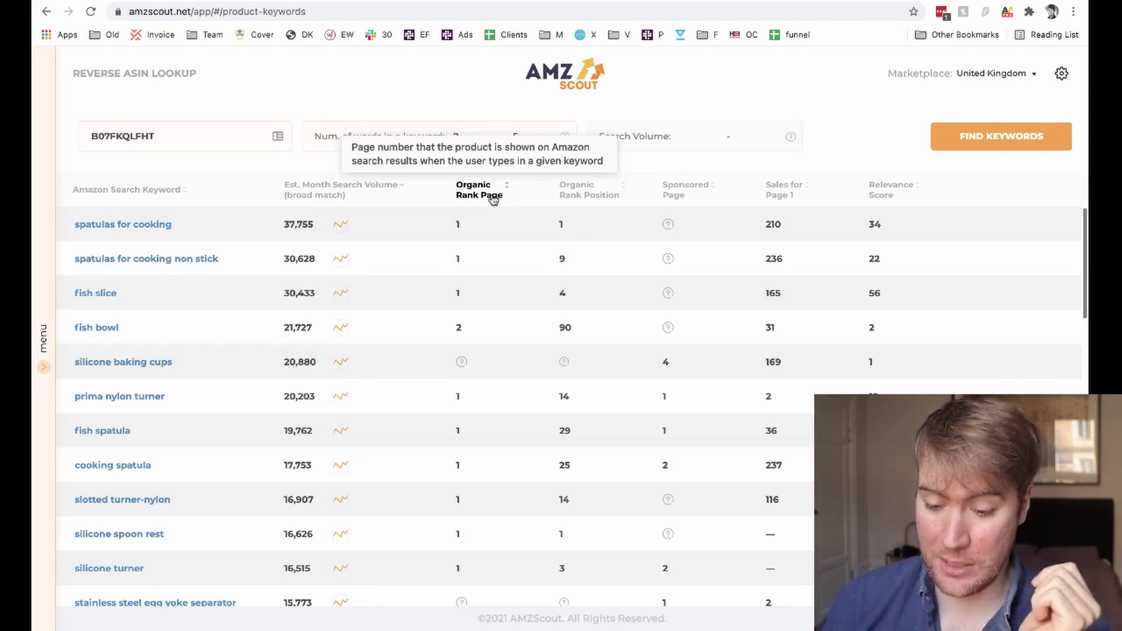
Step: Glance at the Amazon product page, then return to the AMZScout Reverse ASIN keyword results
left_click(635, 2)
scroll(684, 187, "down", 10)
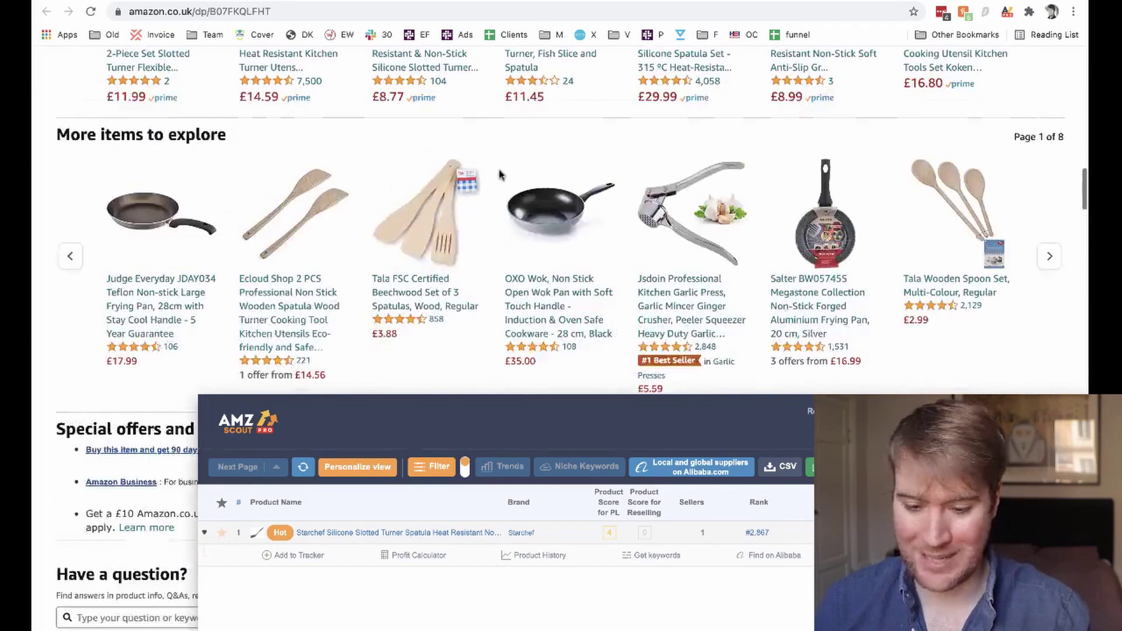
scroll(510, 197, "up", 20)
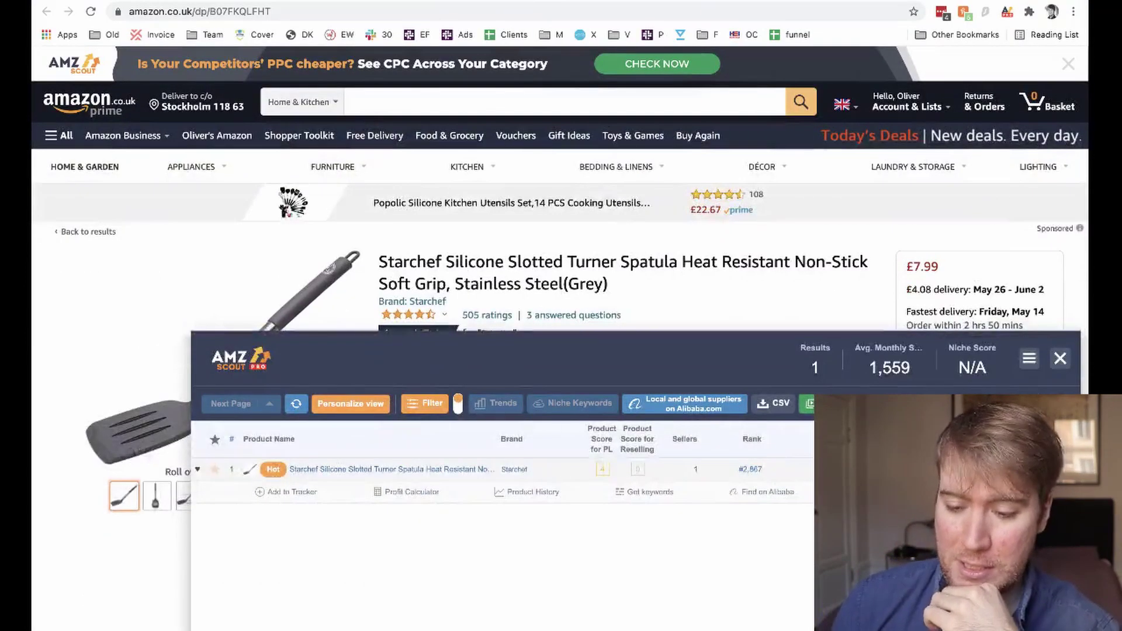
left_click(421, 4)
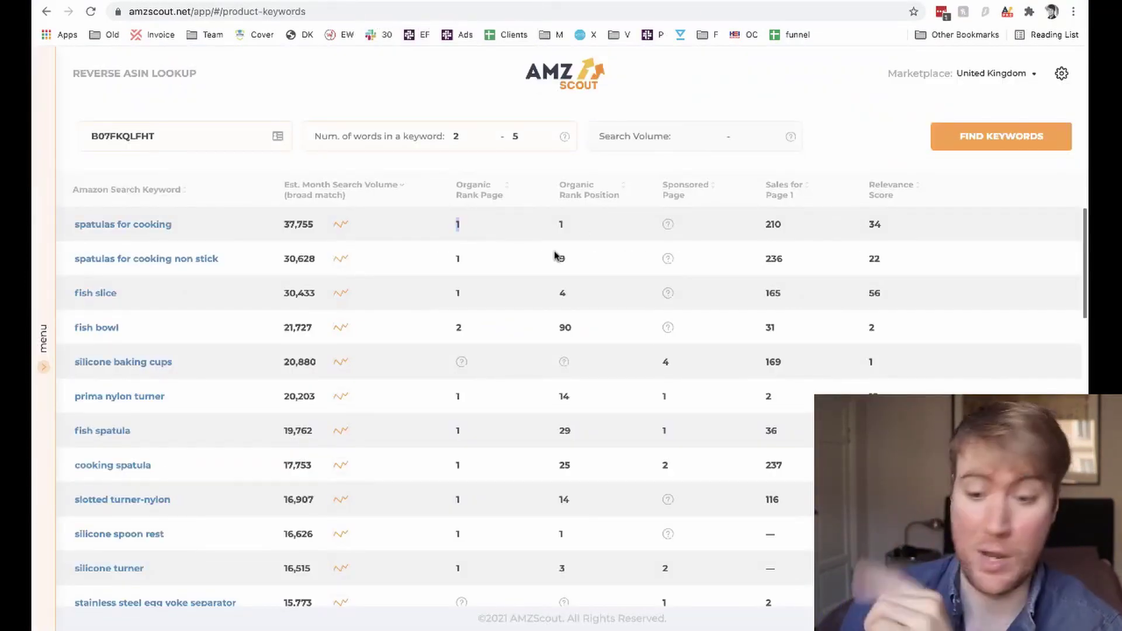
mouse_move(484, 196)
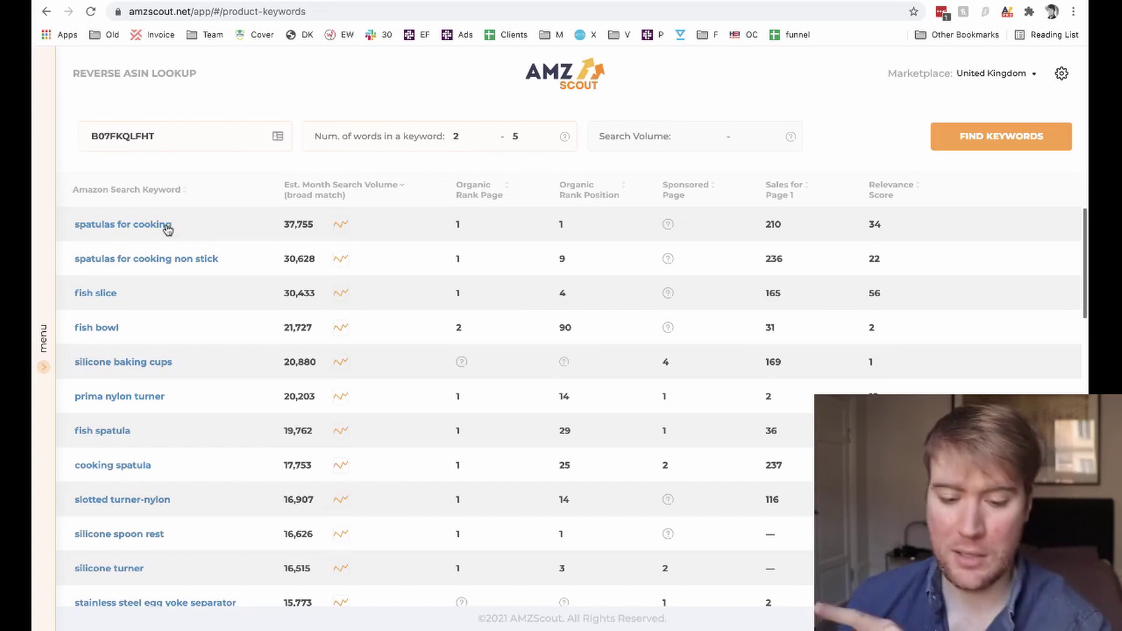
mouse_move(592, 198)
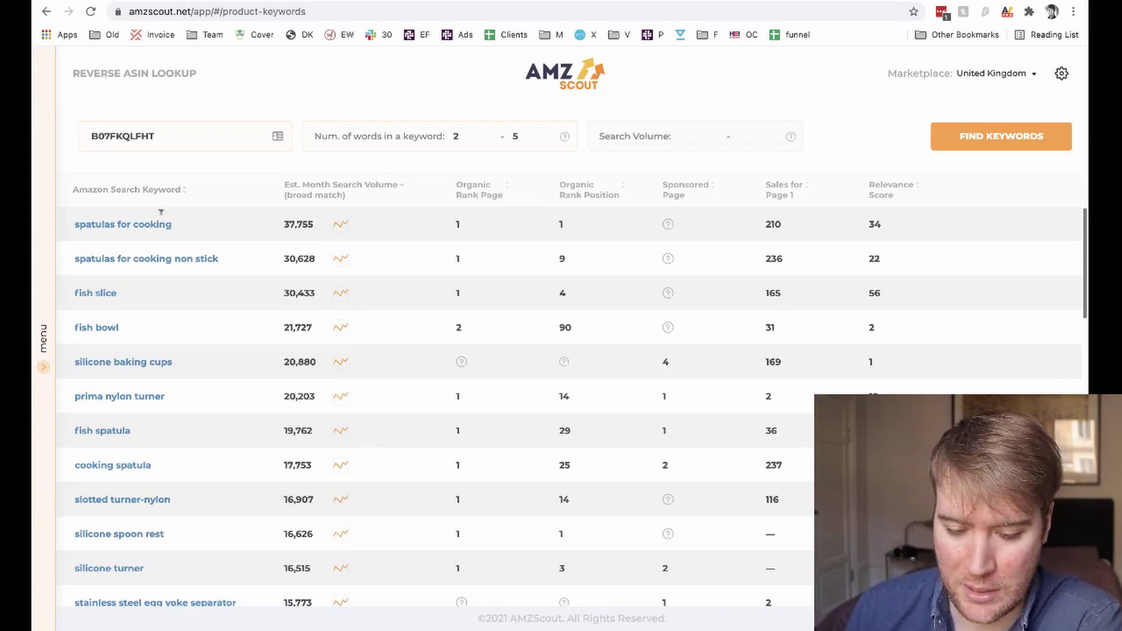
left_click_drag(162, 136, 83, 139)
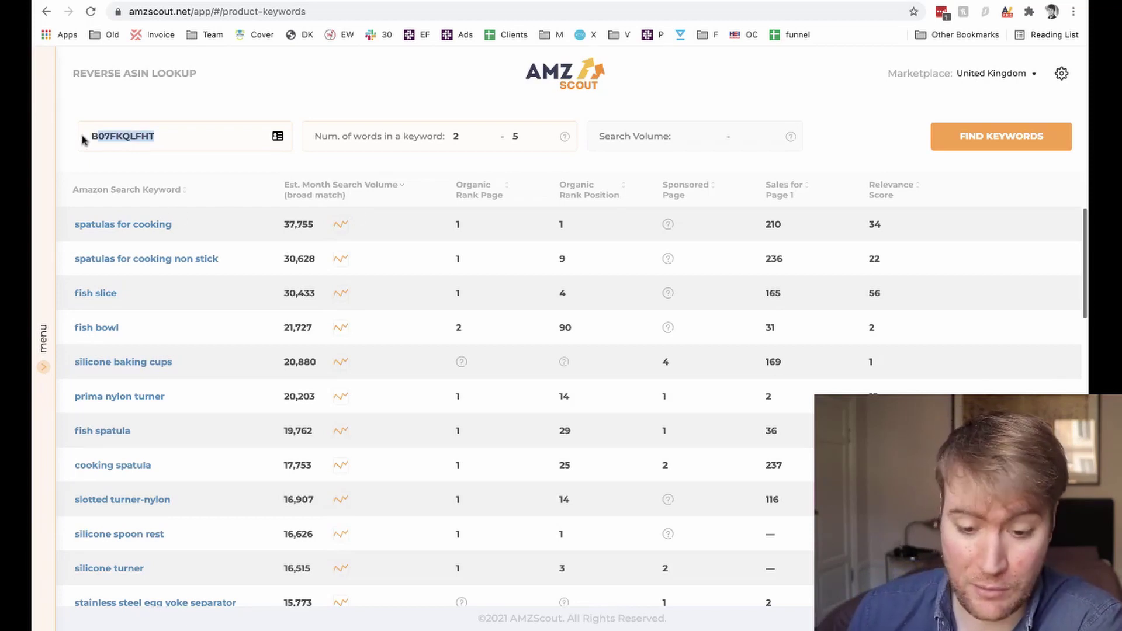
left_click(136, 146)
mouse_move(683, 196)
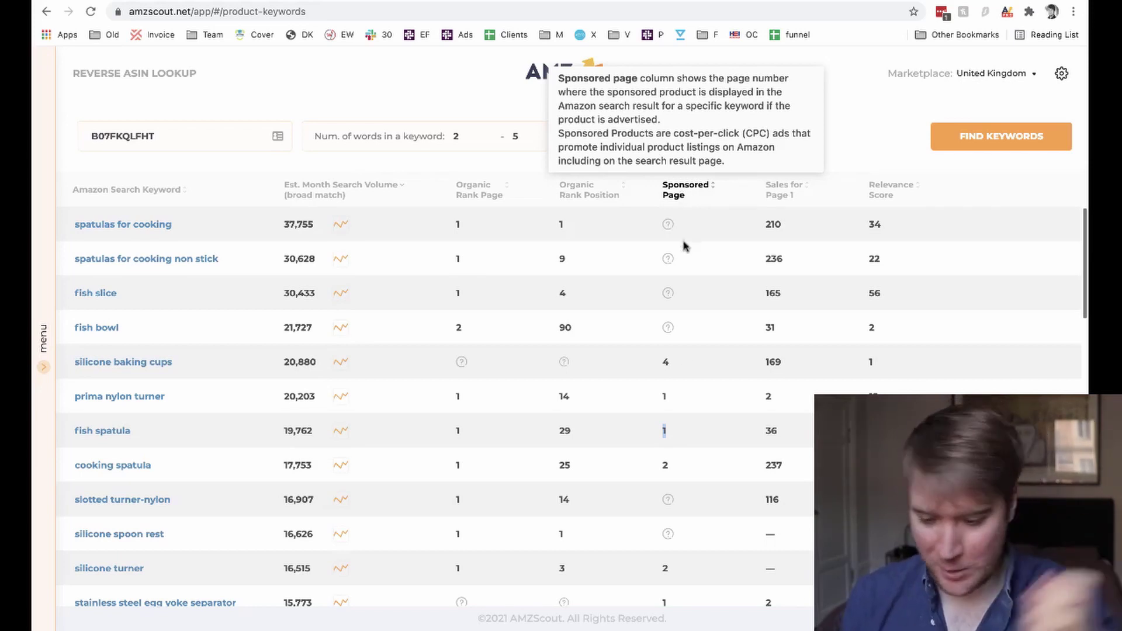
scroll(345, 412, "down", 1)
scroll(344, 412, "down", 3)
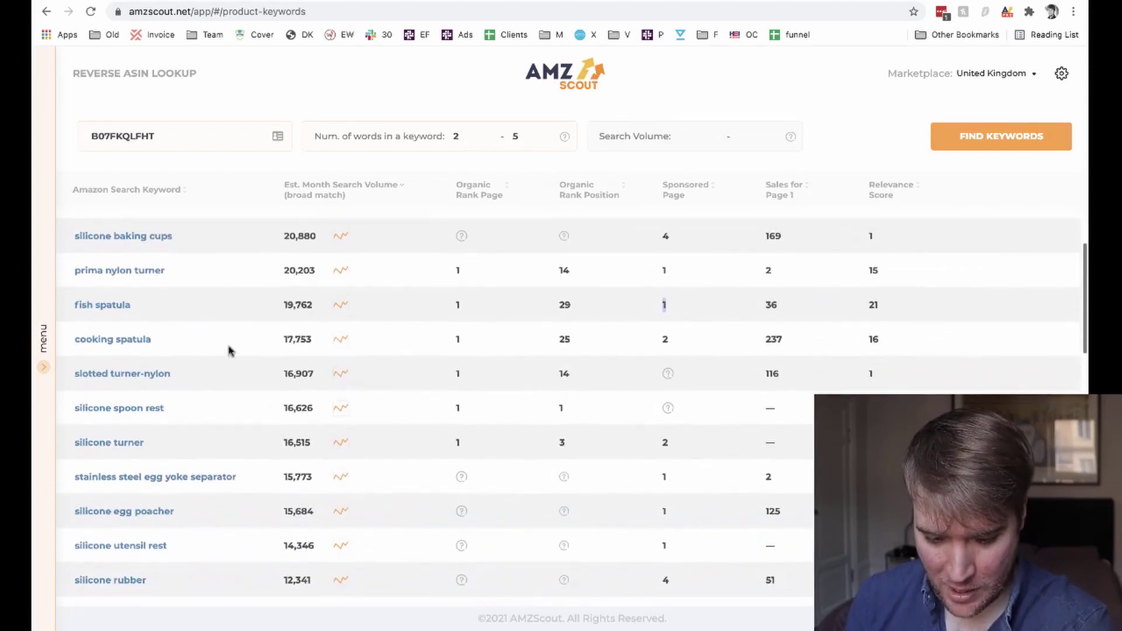
left_click_drag(146, 311, 71, 310)
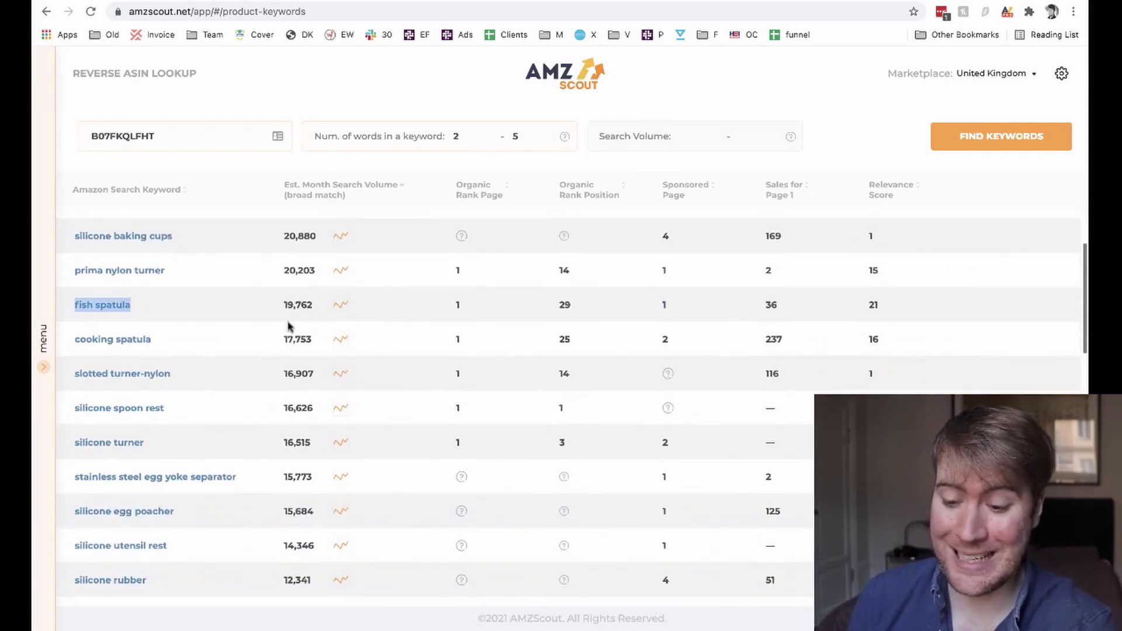
left_click_drag(691, 315, 647, 314)
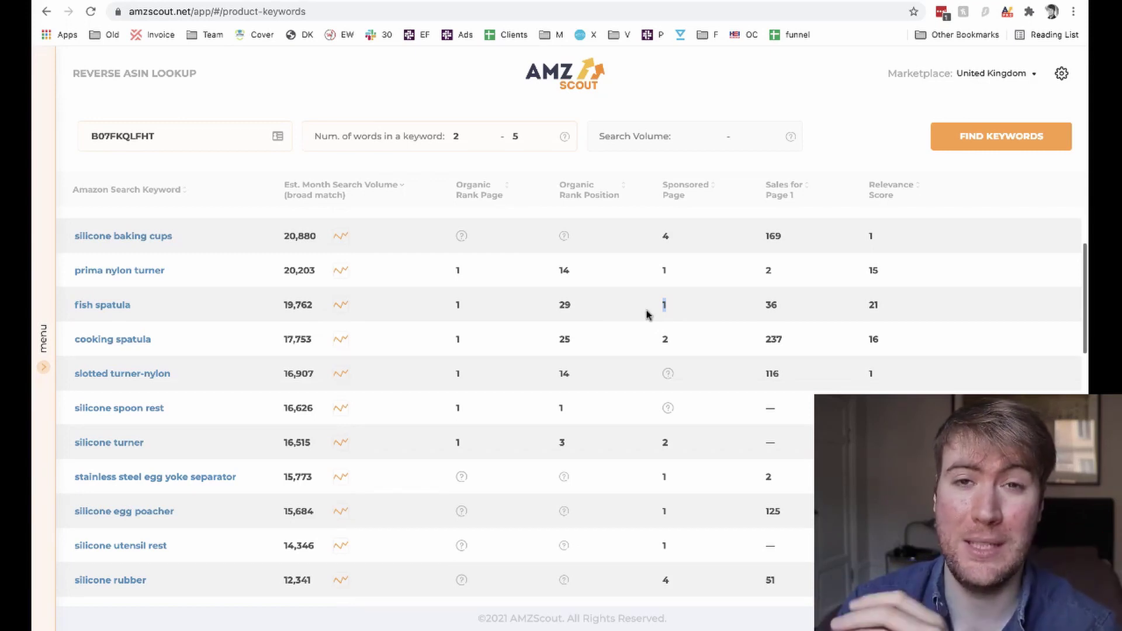
left_click(682, 300)
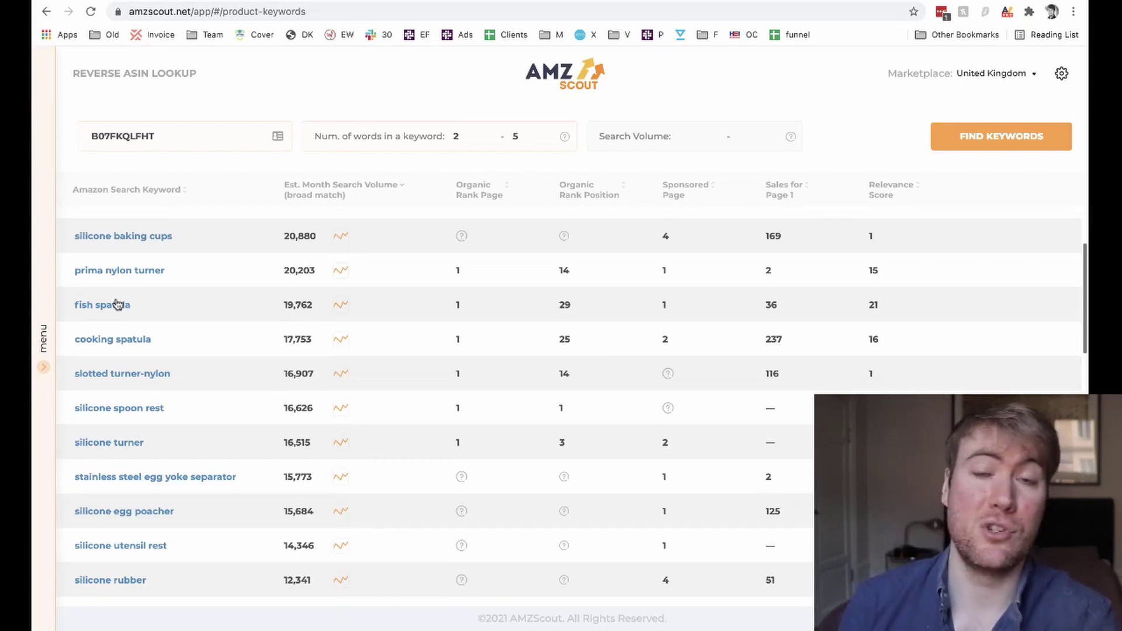
scroll(684, 322, "down", 1)
scroll(703, 308, "up", 3)
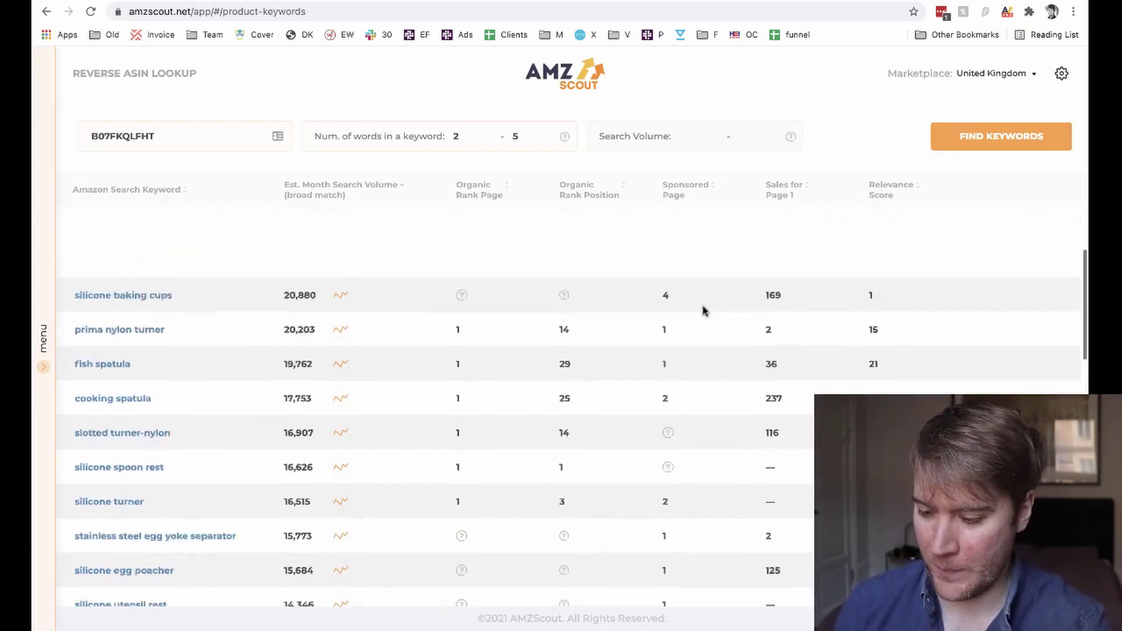
mouse_move(783, 199)
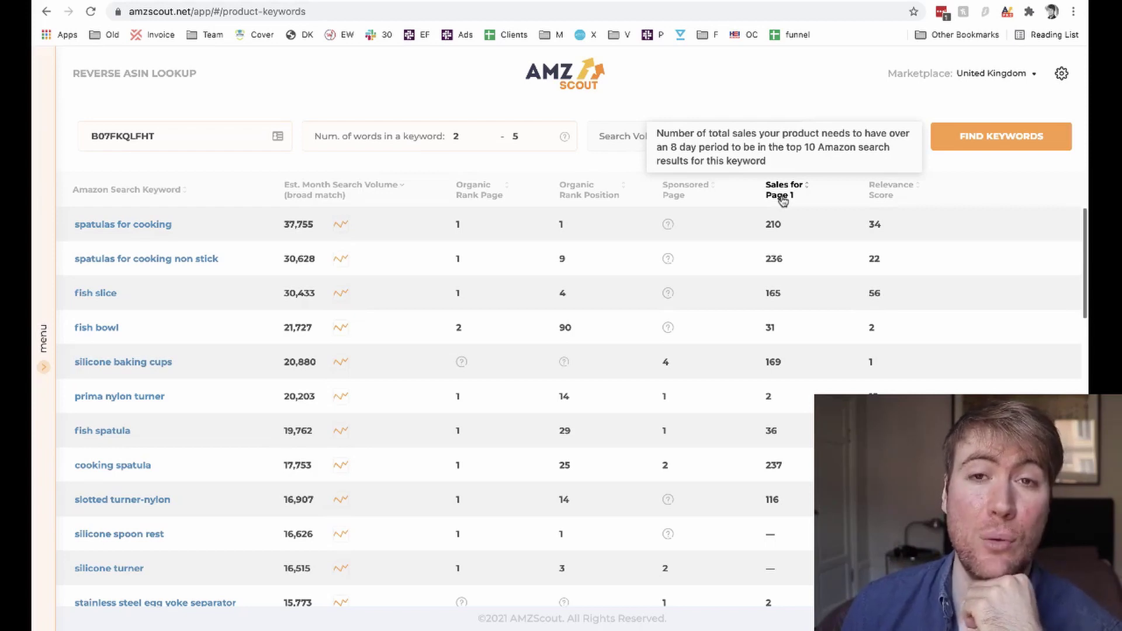
double_click(776, 228)
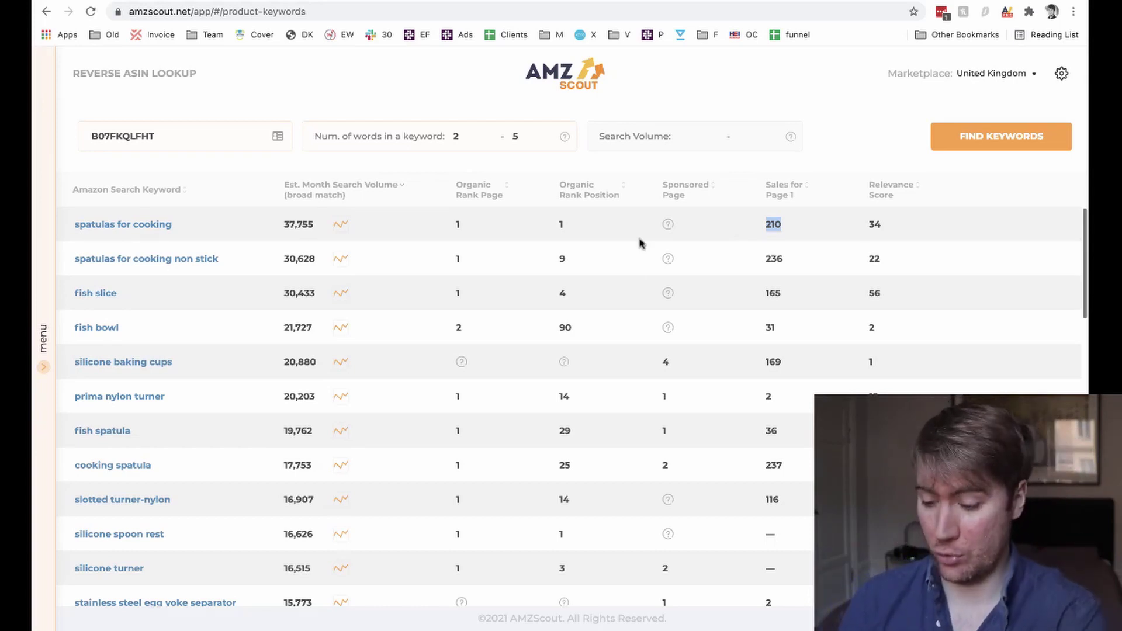
scroll(641, 244, "down", 8)
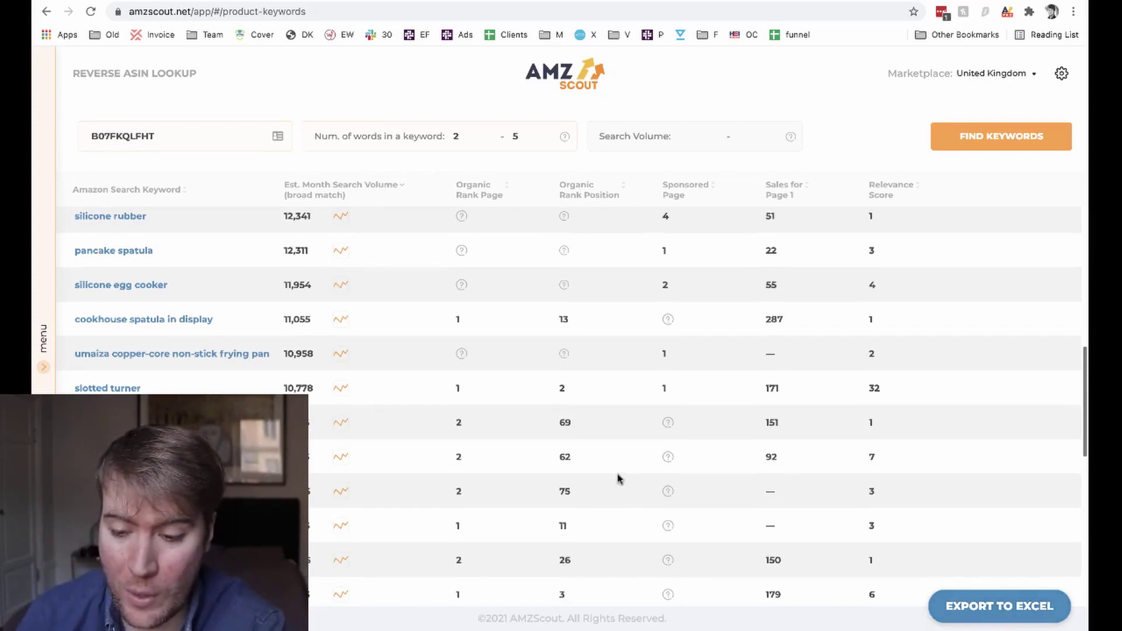
scroll(619, 478, "up", 5)
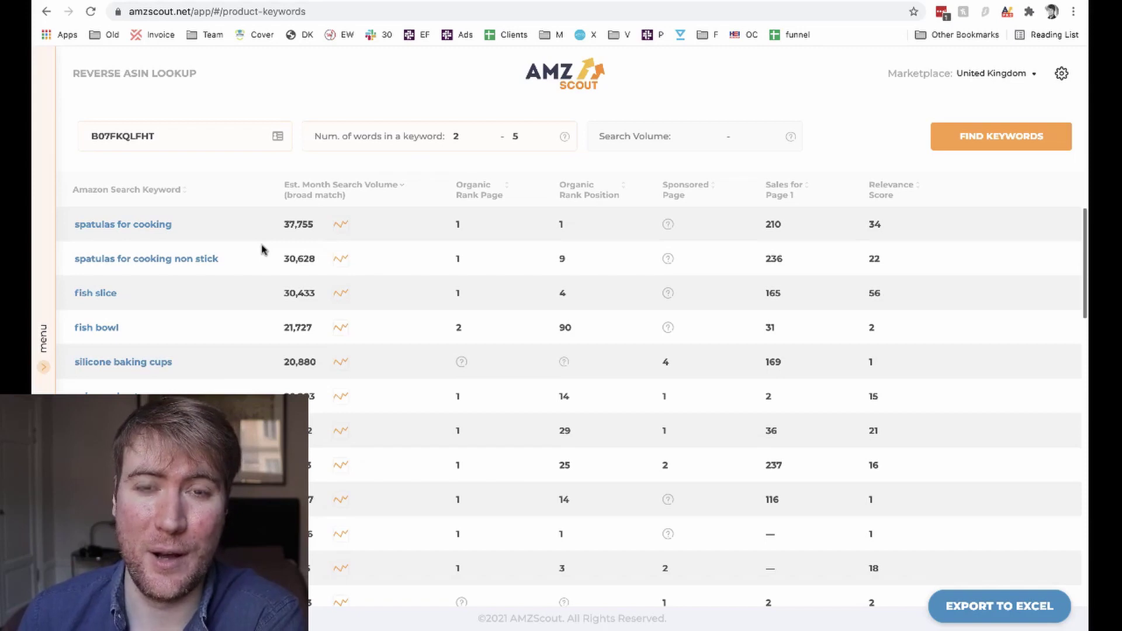
scroll(453, 271, "down", 5)
scroll(480, 324, "down", 1)
scroll(480, 324, "down", 2)
scroll(481, 324, "up", 7)
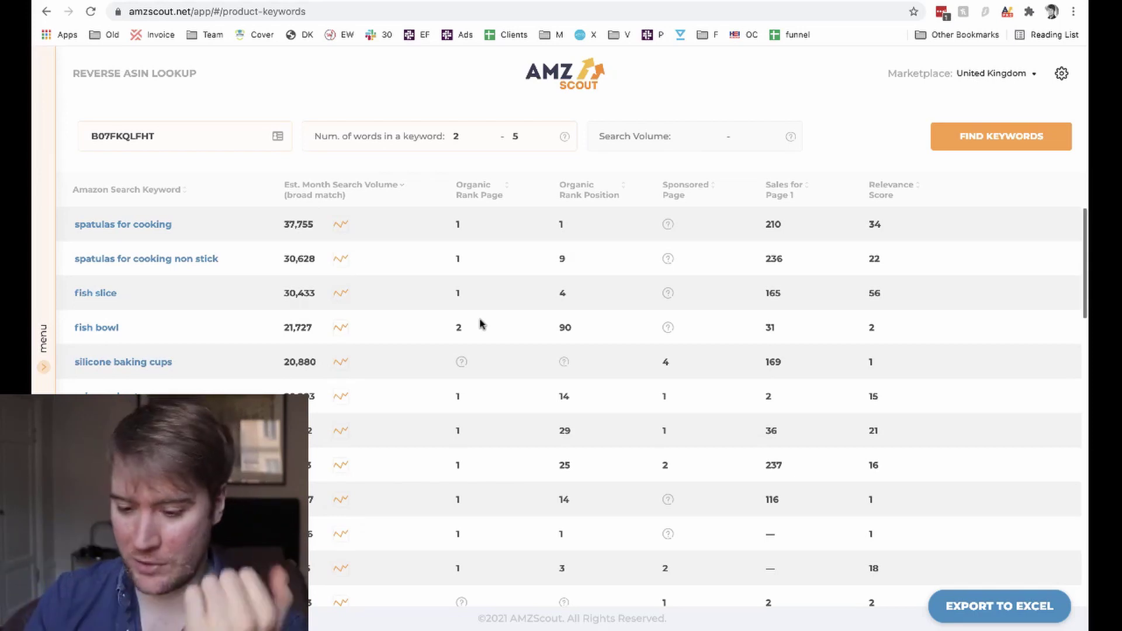
mouse_move(484, 196)
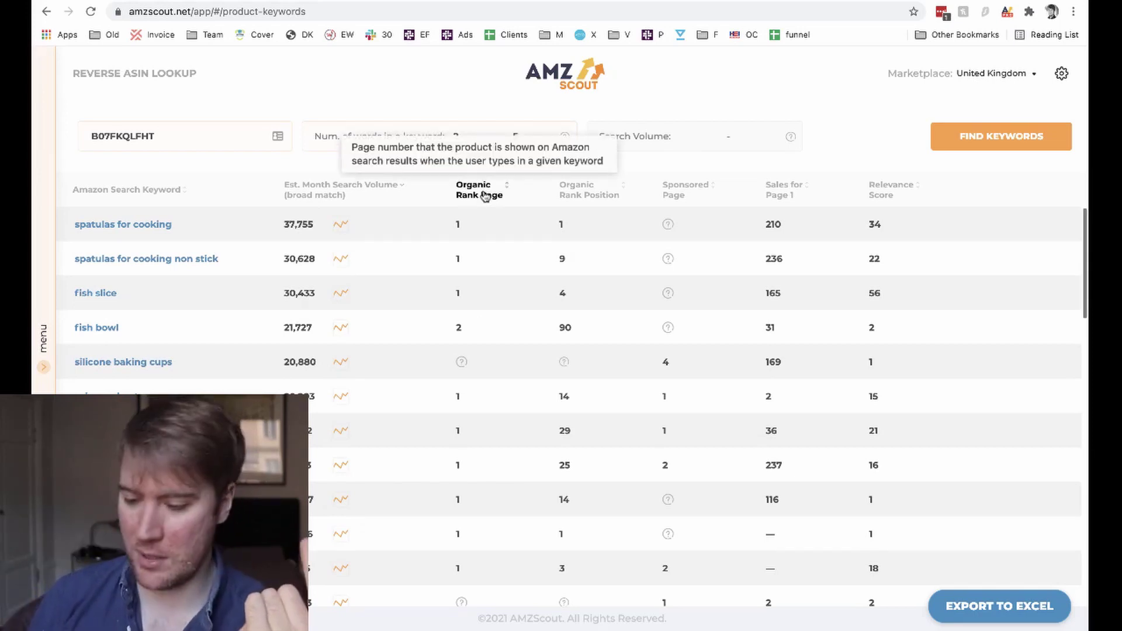
mouse_move(694, 196)
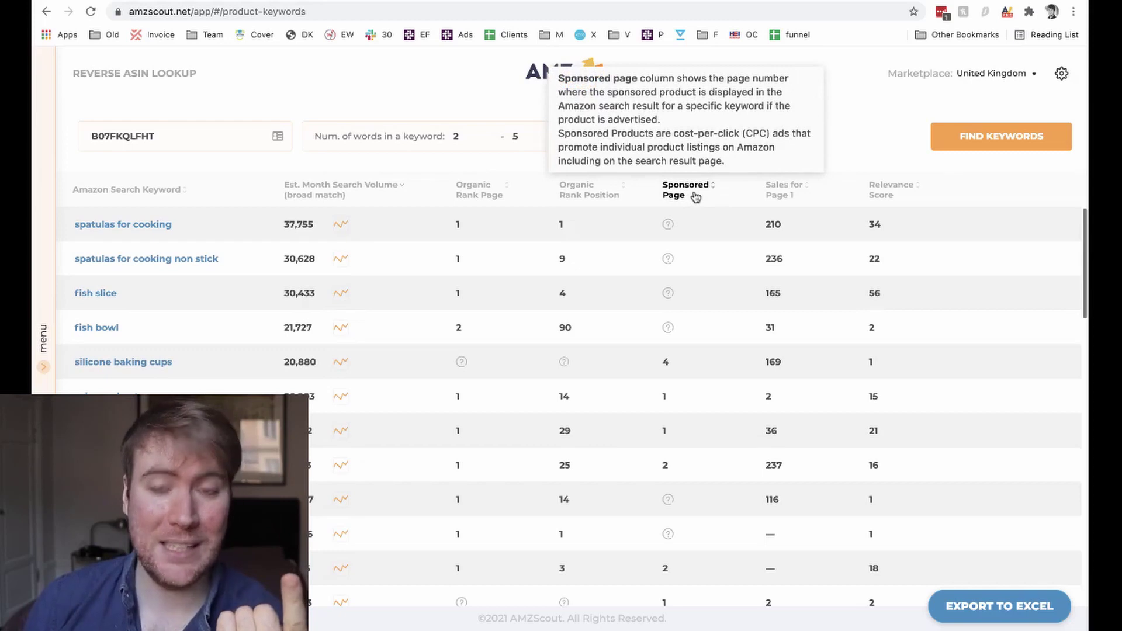
mouse_move(568, 201)
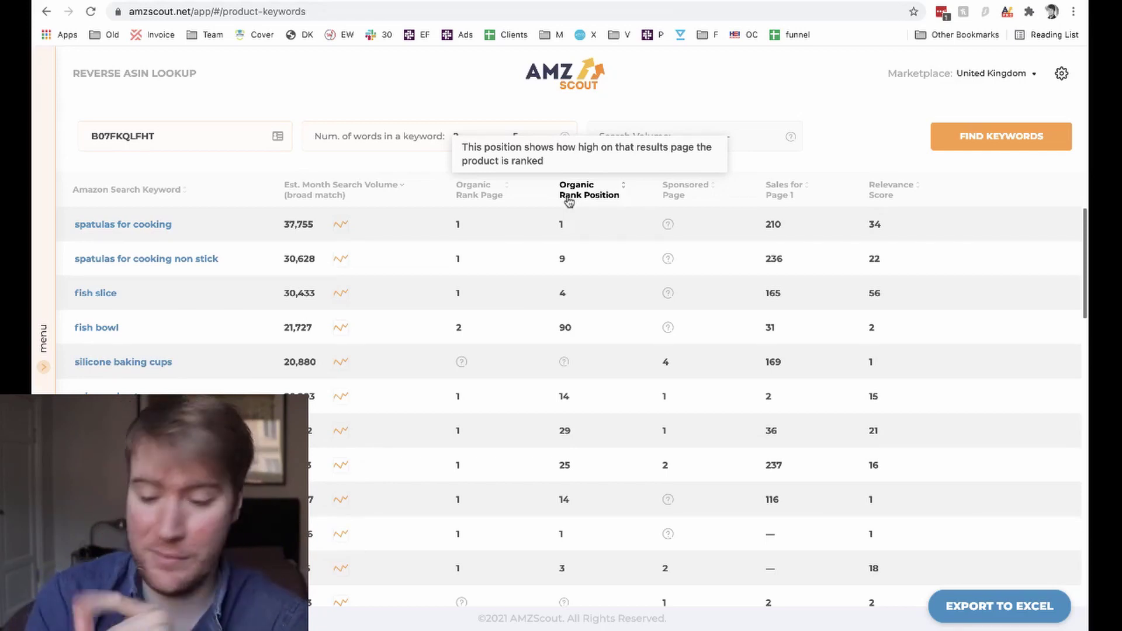
left_click(664, 2)
left_click_drag(743, 362, 662, 327)
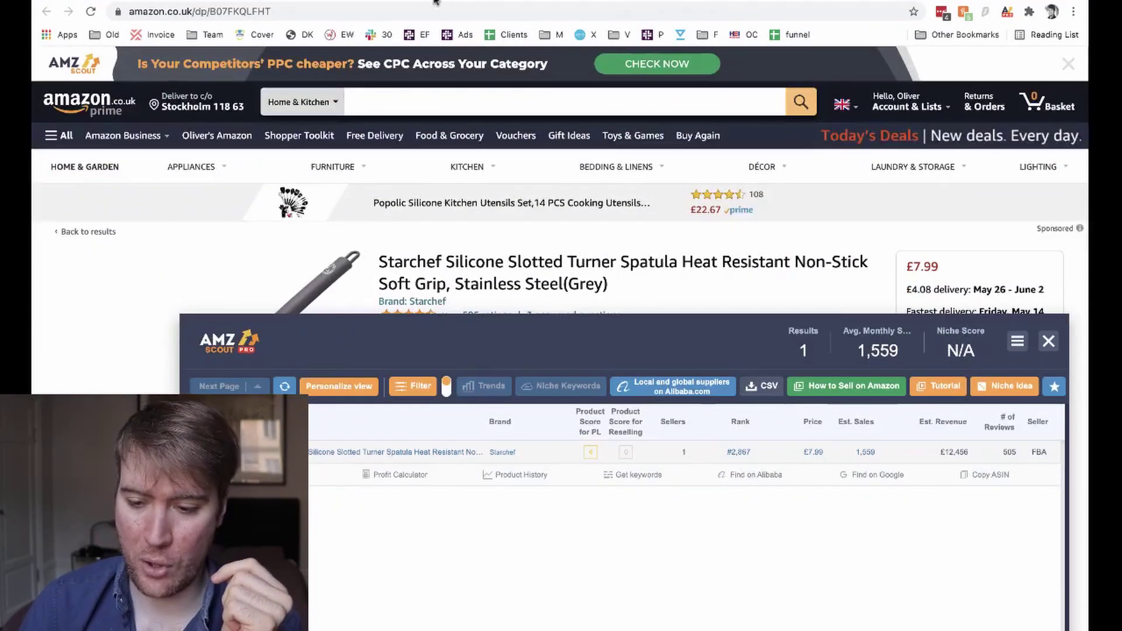
left_click(434, 2)
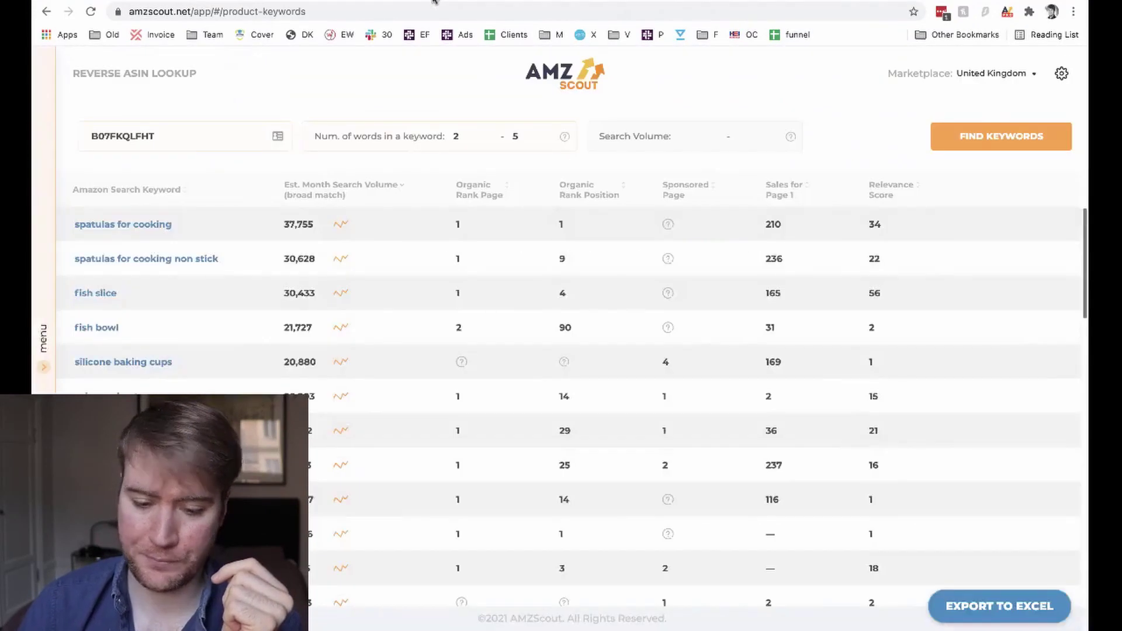
Step: Go from Product Database to the empty Product Tracker (0 of 150), with the tools sidebar shown
mouse_move(44, 345)
left_click(201, 119)
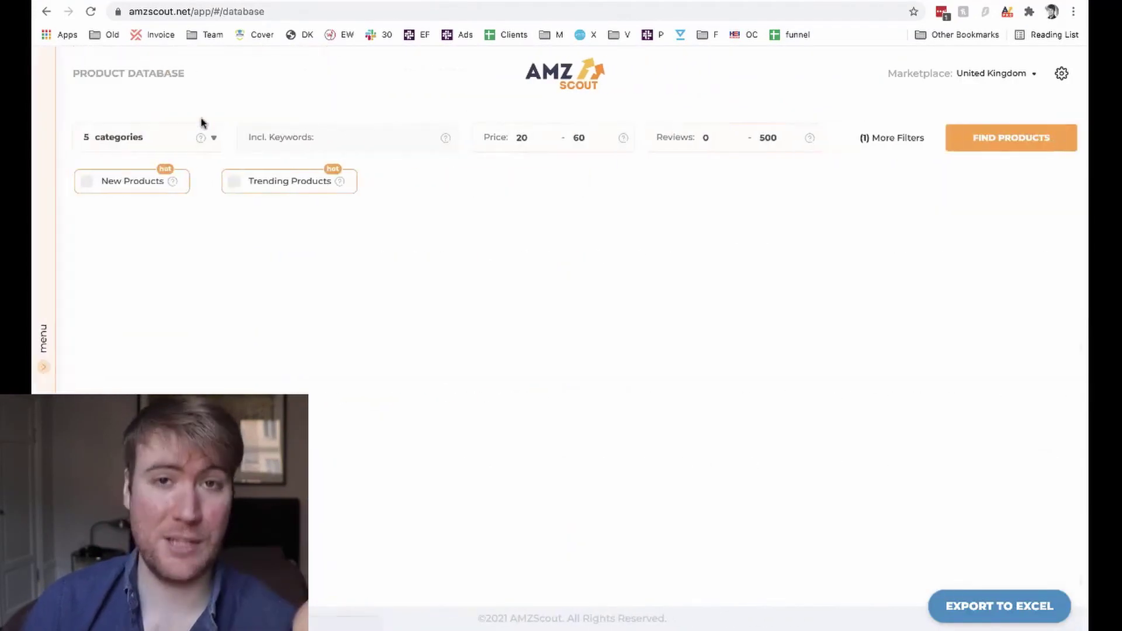
mouse_move(34, 124)
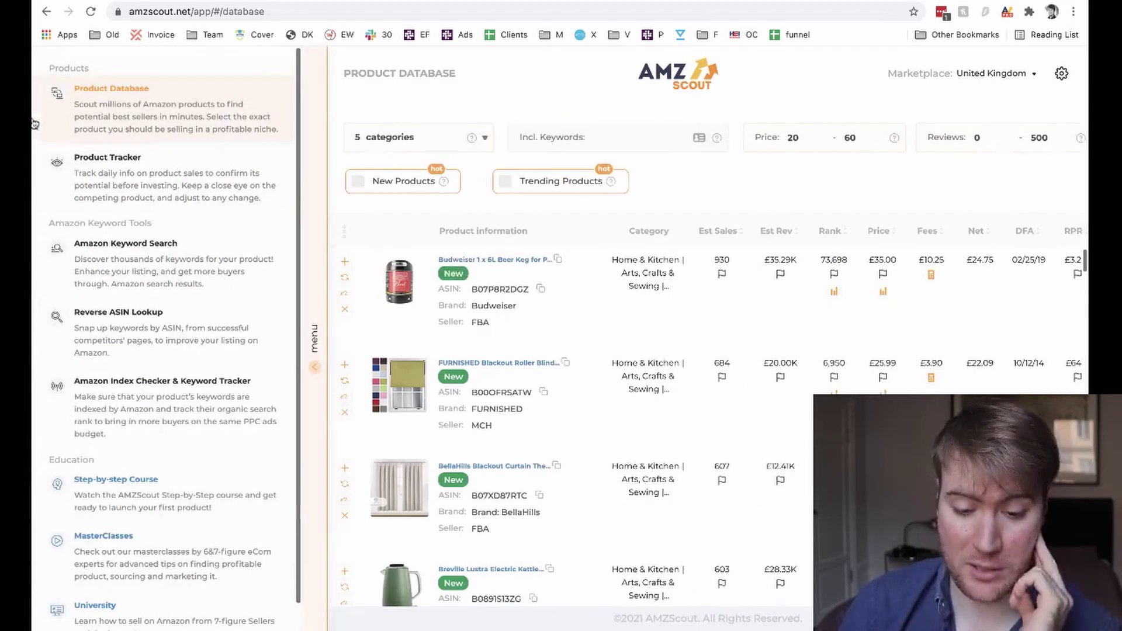
left_click(144, 174)
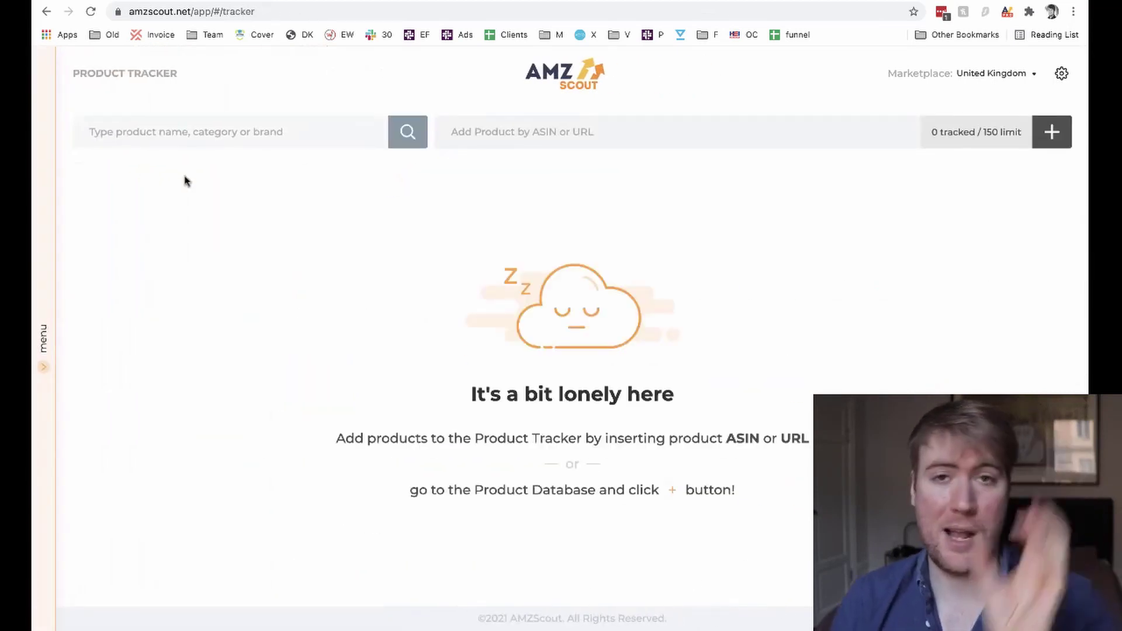
mouse_move(36, 176)
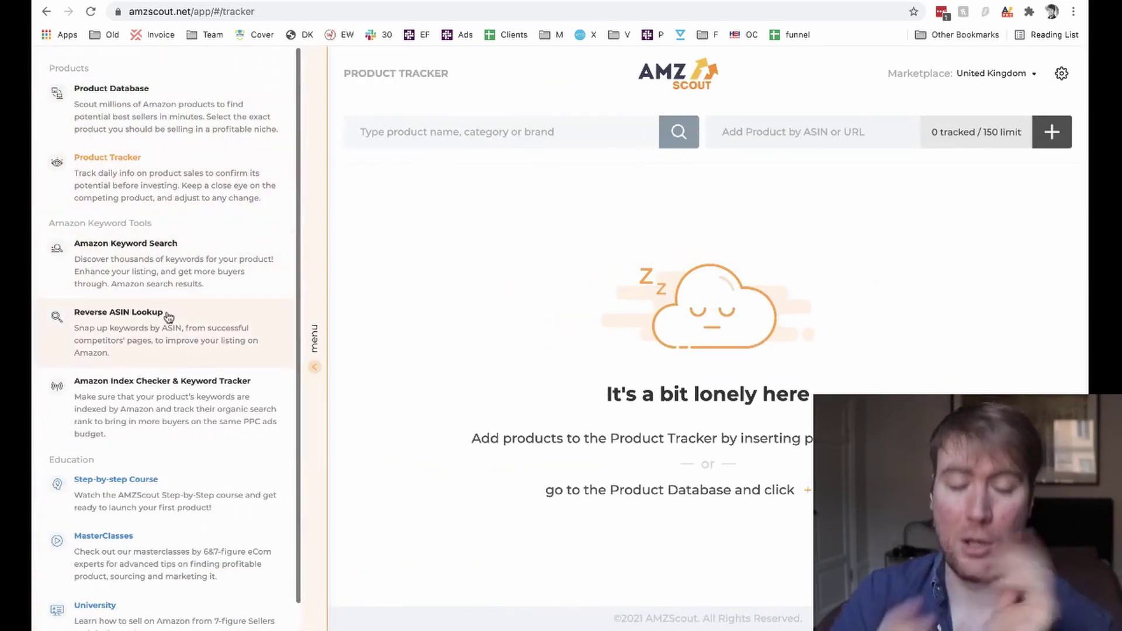